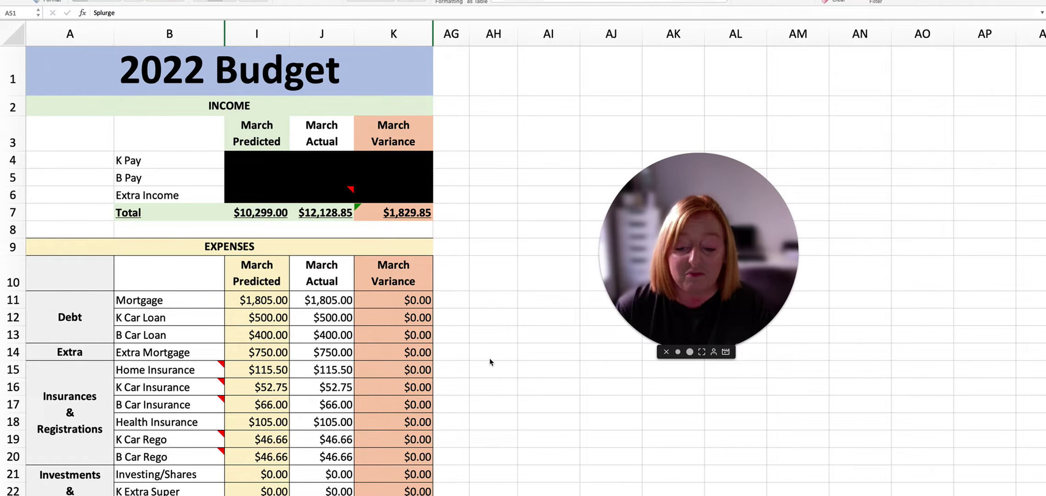
Step: Inspect the Mortgage variance formula and how the K Car Loan prediction is calculated
{"action": "scroll", "coordinate": [490, 363], "scroll_direction": "down", "scroll_amount": 5}
{"action": "scroll", "coordinate": [490, 362], "scroll_direction": "up", "scroll_amount": 5}
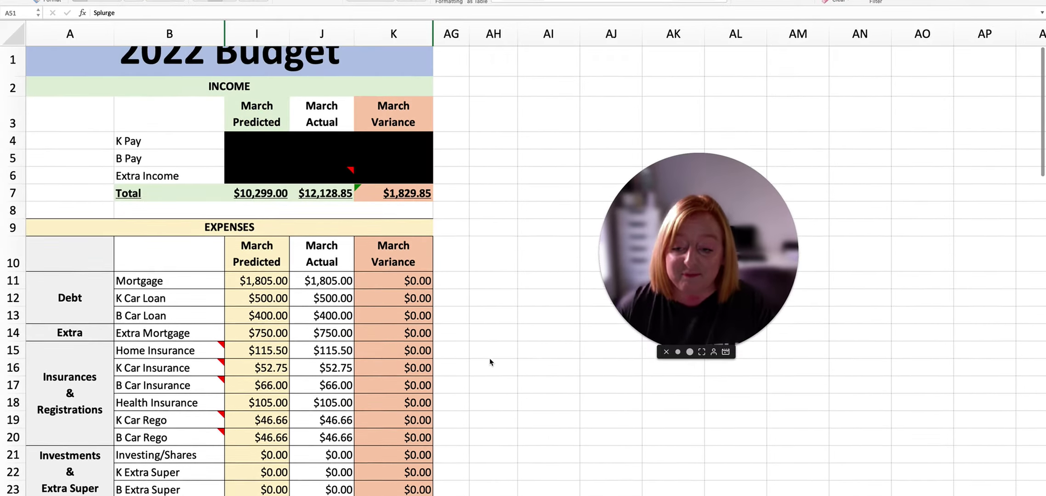
{"action": "scroll", "coordinate": [490, 363], "scroll_direction": "up", "scroll_amount": 1}
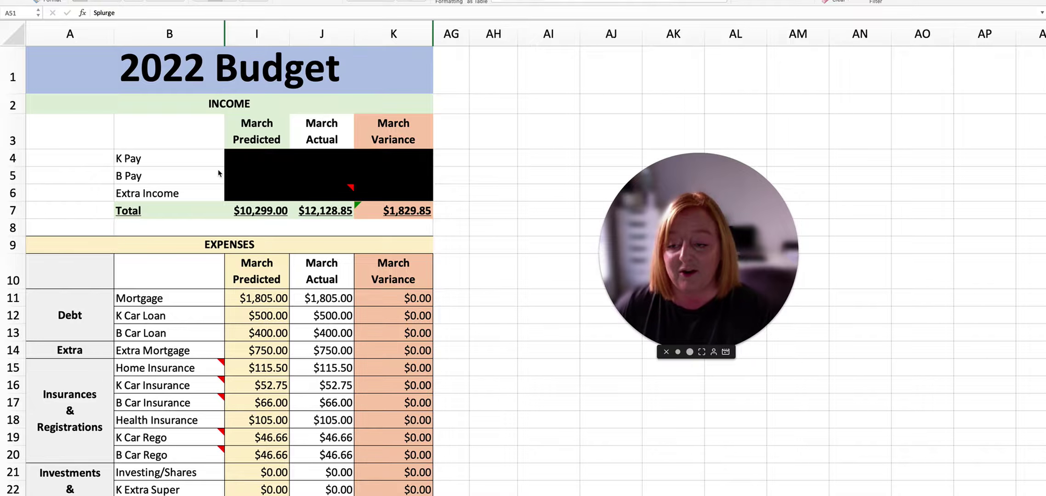
{"action": "scroll", "coordinate": [258, 158], "scroll_direction": "down", "scroll_amount": 1}
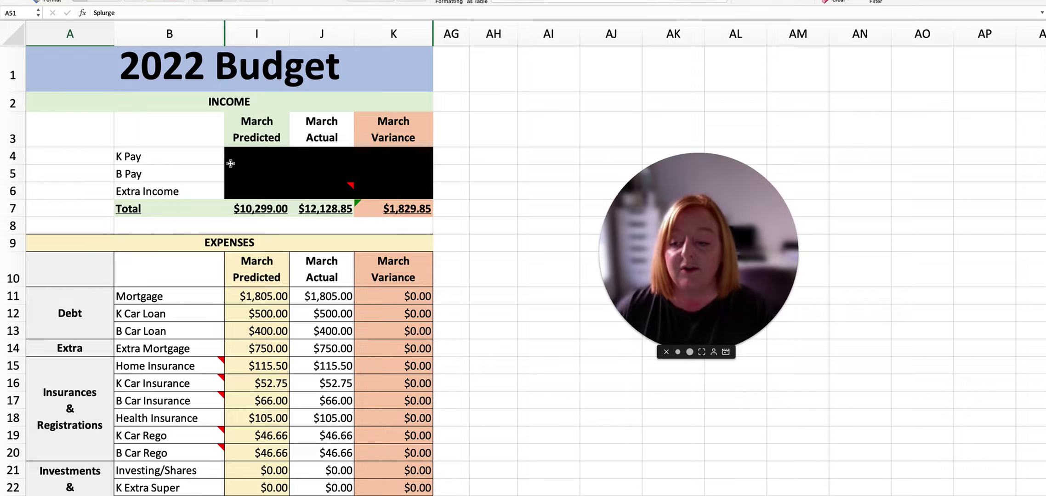
{"action": "scroll", "coordinate": [340, 176], "scroll_direction": "up", "scroll_amount": 1}
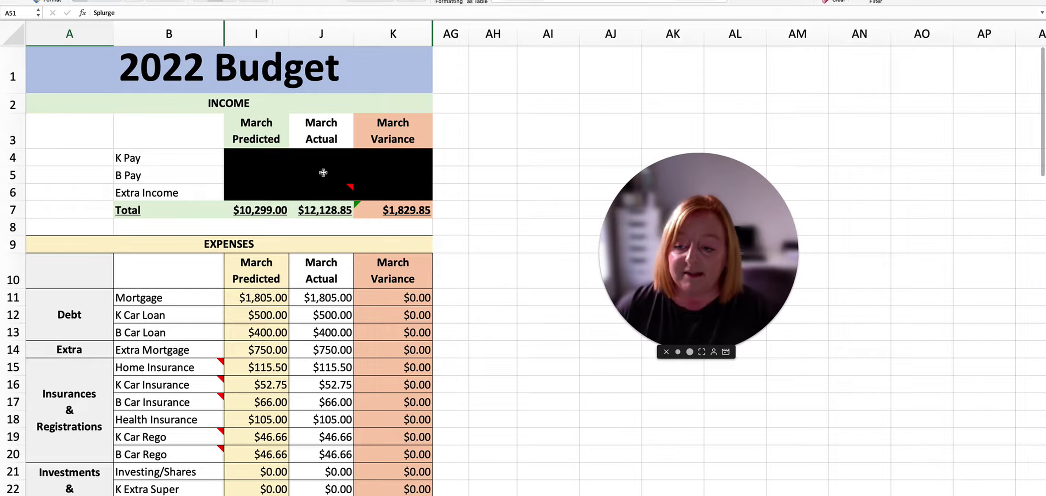
{"action": "scroll", "coordinate": [474, 195], "scroll_direction": "down", "scroll_amount": 1}
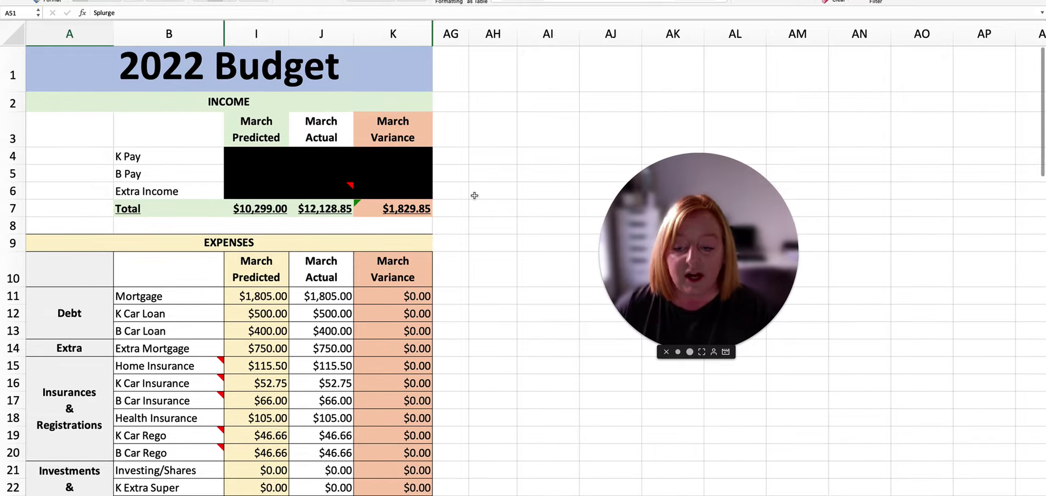
{"action": "scroll", "coordinate": [474, 196], "scroll_direction": "down", "scroll_amount": 1}
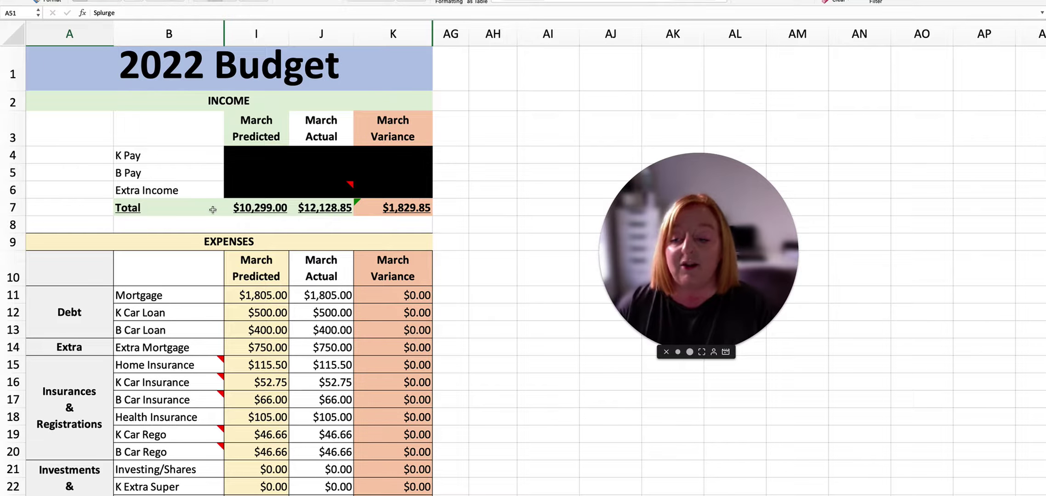
{"action": "scroll", "coordinate": [210, 211], "scroll_direction": "down", "scroll_amount": 1}
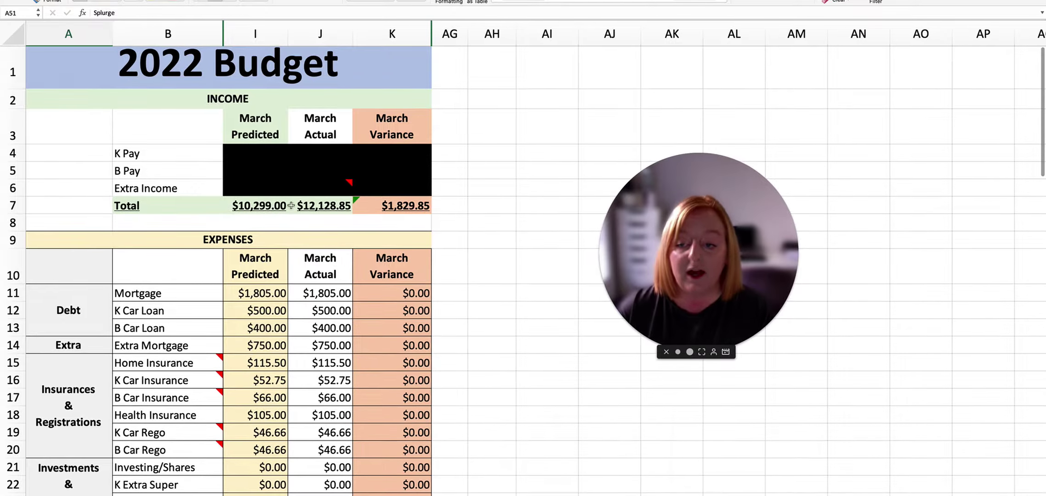
{"action": "scroll", "coordinate": [320, 226], "scroll_direction": "down", "scroll_amount": 1}
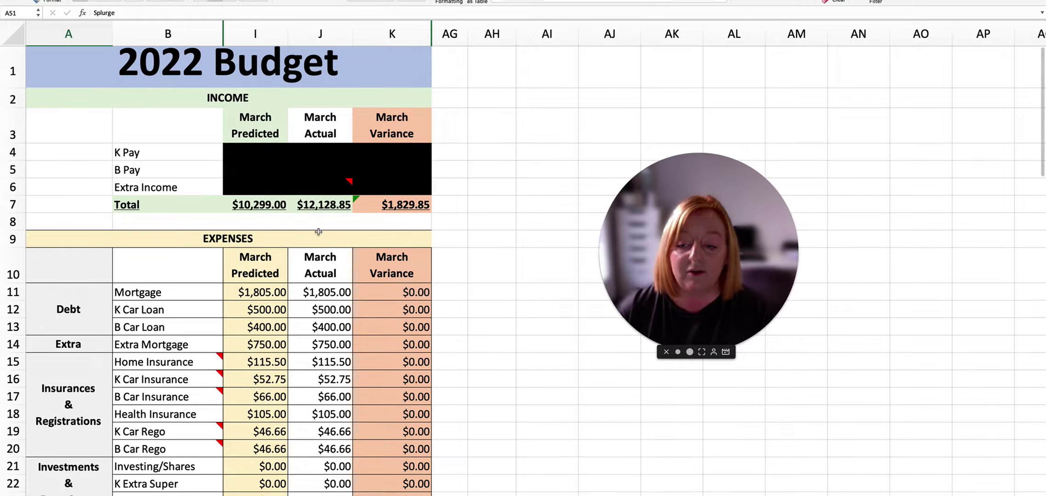
{"action": "scroll", "coordinate": [323, 206], "scroll_direction": "down", "scroll_amount": 1}
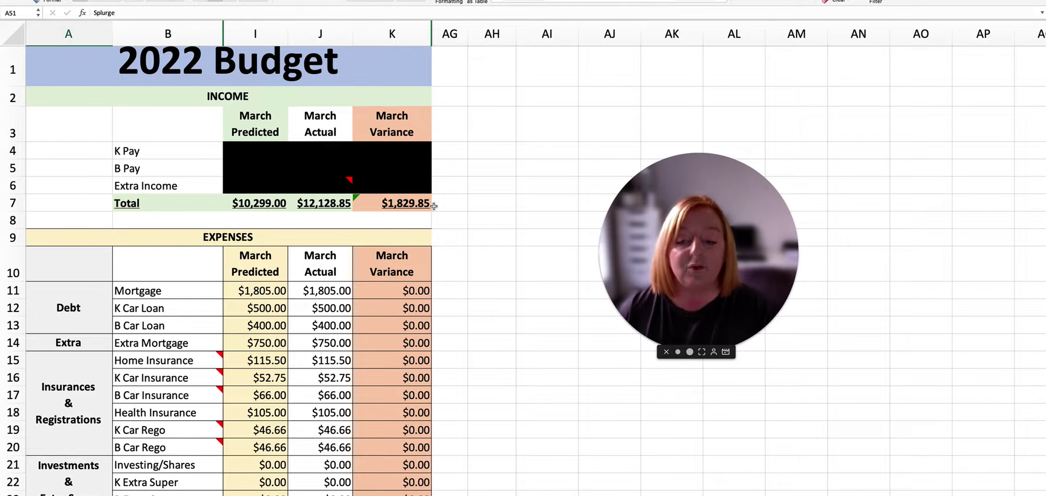
{"action": "scroll", "coordinate": [422, 206], "scroll_direction": "up", "scroll_amount": 1}
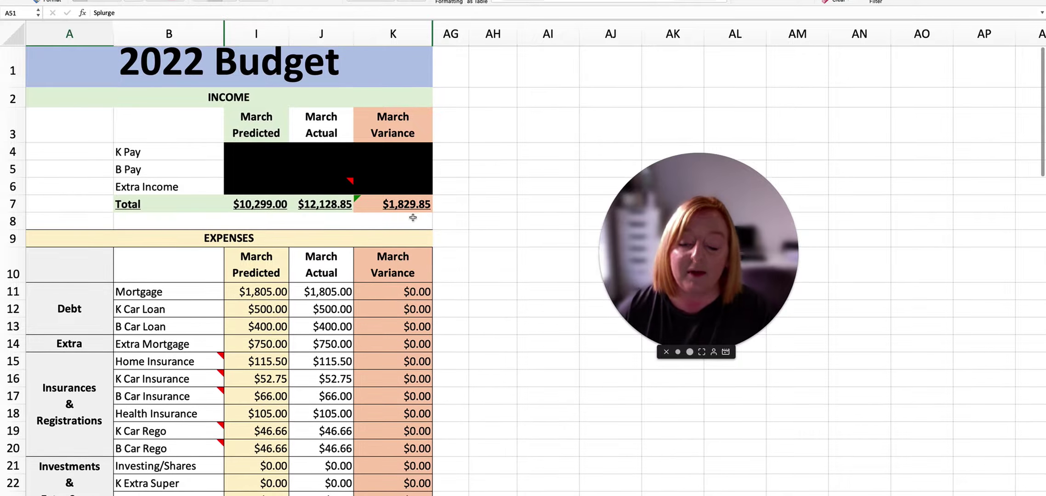
{"action": "scroll", "coordinate": [396, 213], "scroll_direction": "up", "scroll_amount": 1}
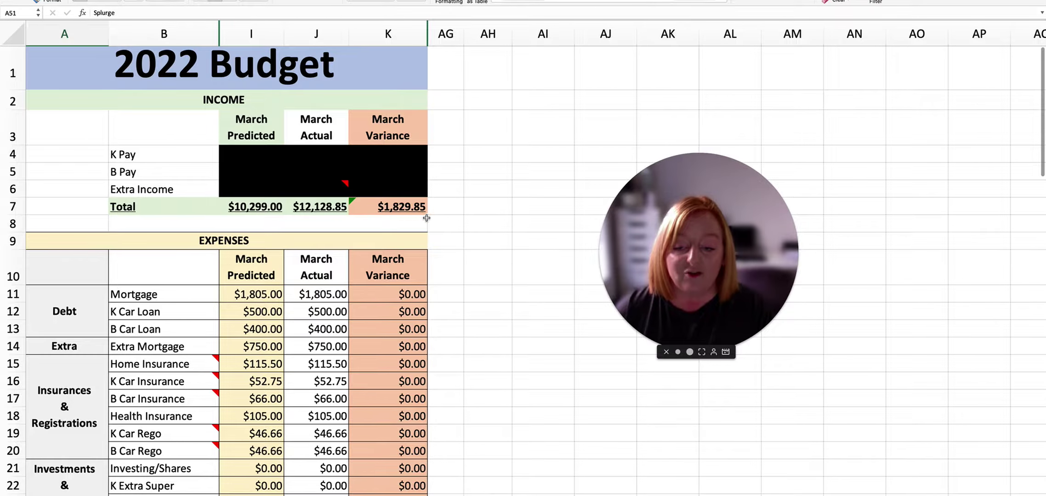
{"action": "scroll", "coordinate": [437, 216], "scroll_direction": "right", "scroll_amount": 1}
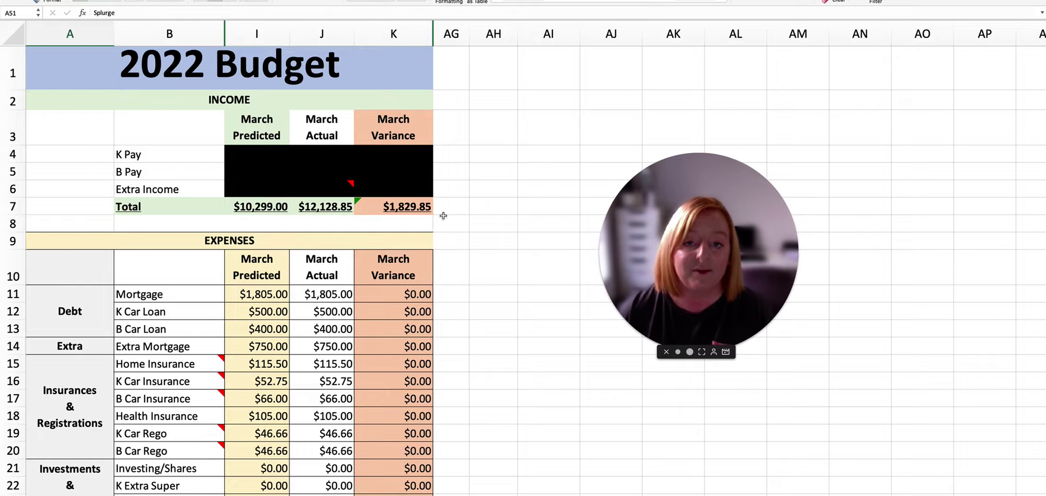
{"action": "scroll", "coordinate": [443, 216], "scroll_direction": "down", "scroll_amount": 5}
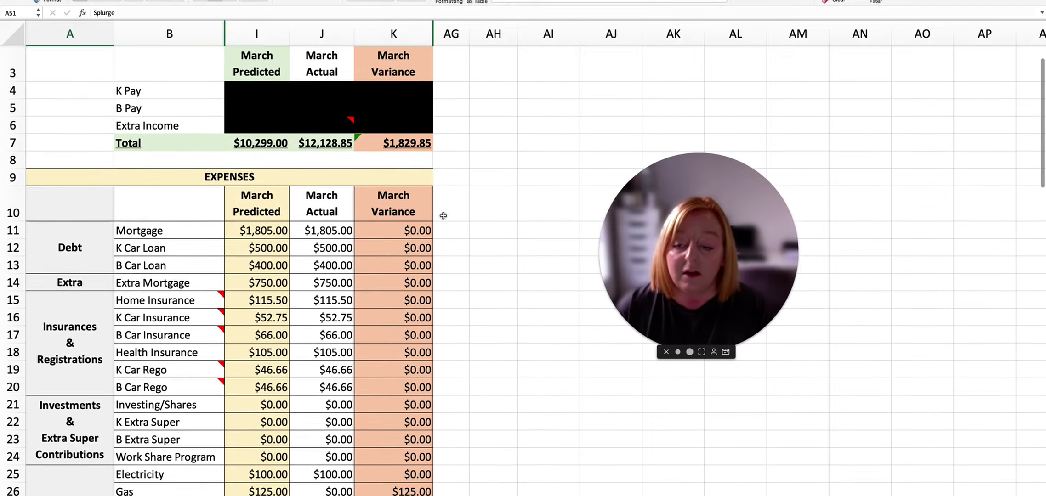
{"action": "scroll", "coordinate": [443, 215], "scroll_direction": "down", "scroll_amount": 1}
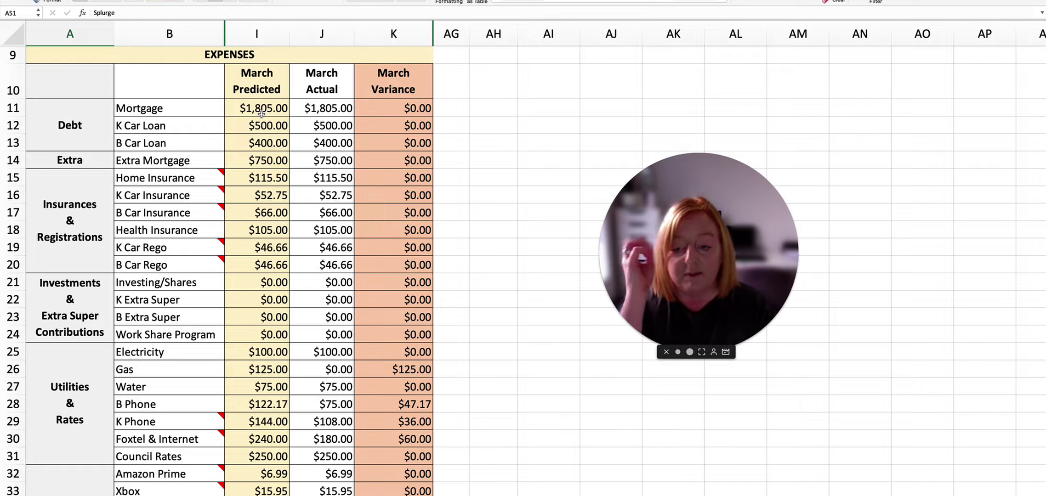
{"action": "left_click", "coordinate": [391, 108]}
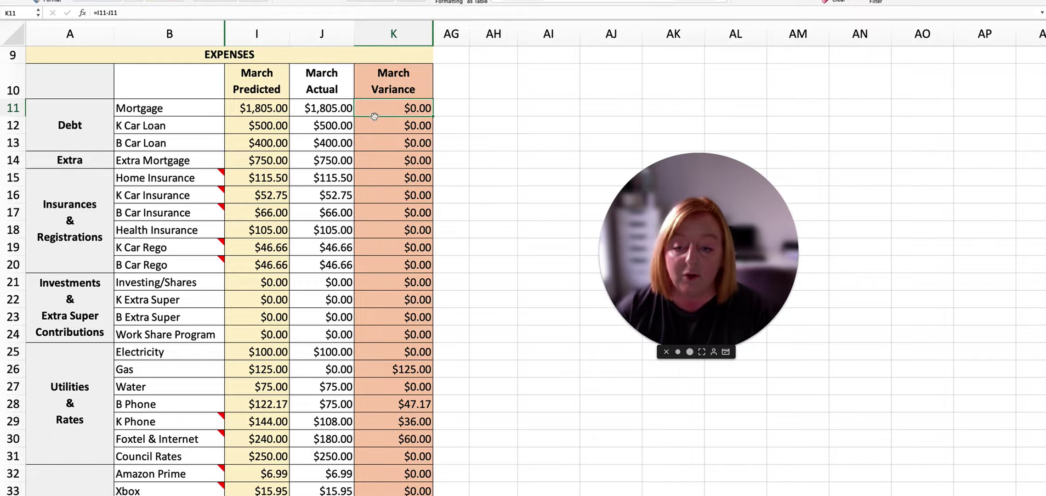
{"action": "left_click", "coordinate": [272, 130]}
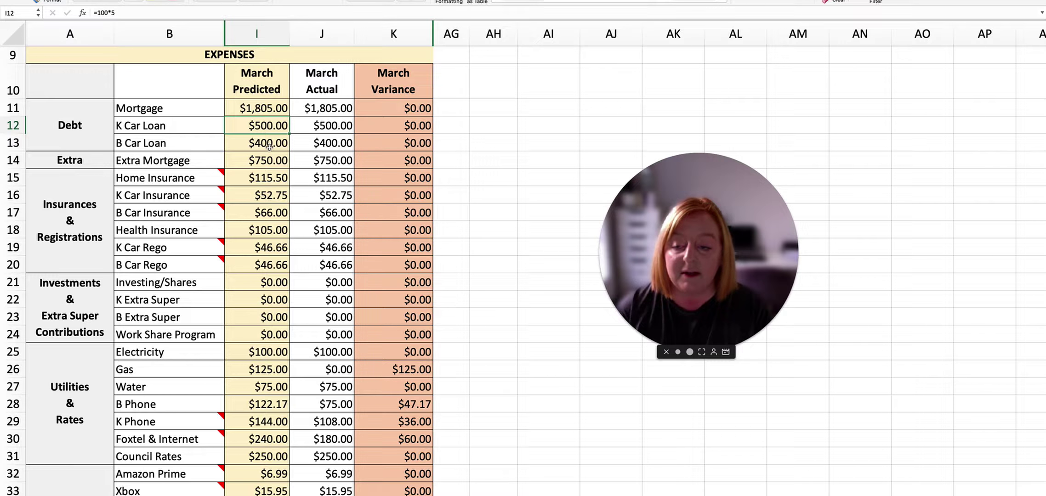
Step: Check the B Car Loan and Extra Mortgage actual amounts
{"action": "left_click", "coordinate": [338, 144]}
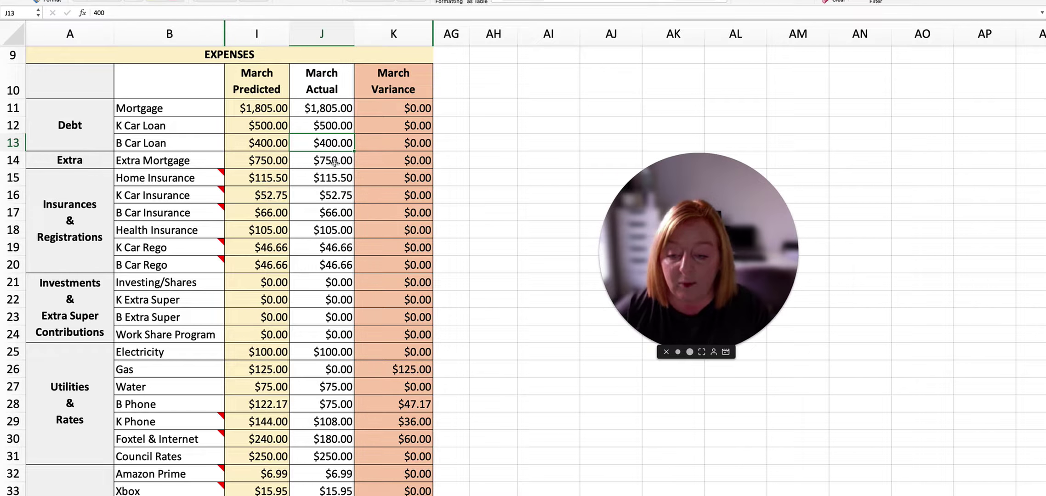
{"action": "left_click", "coordinate": [335, 162]}
{"action": "scroll", "coordinate": [345, 187], "scroll_direction": "down", "scroll_amount": 4}
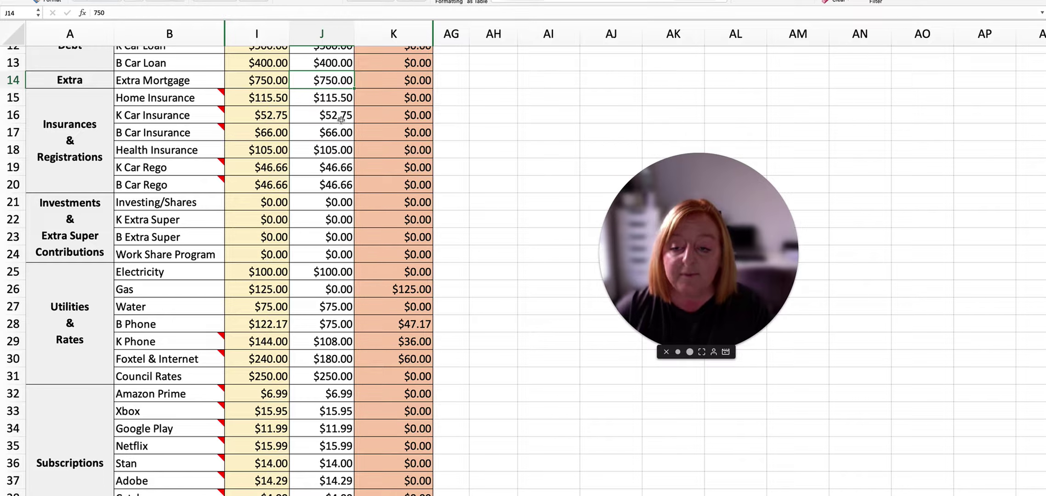
{"action": "scroll", "coordinate": [347, 126], "scroll_direction": "down", "scroll_amount": 2}
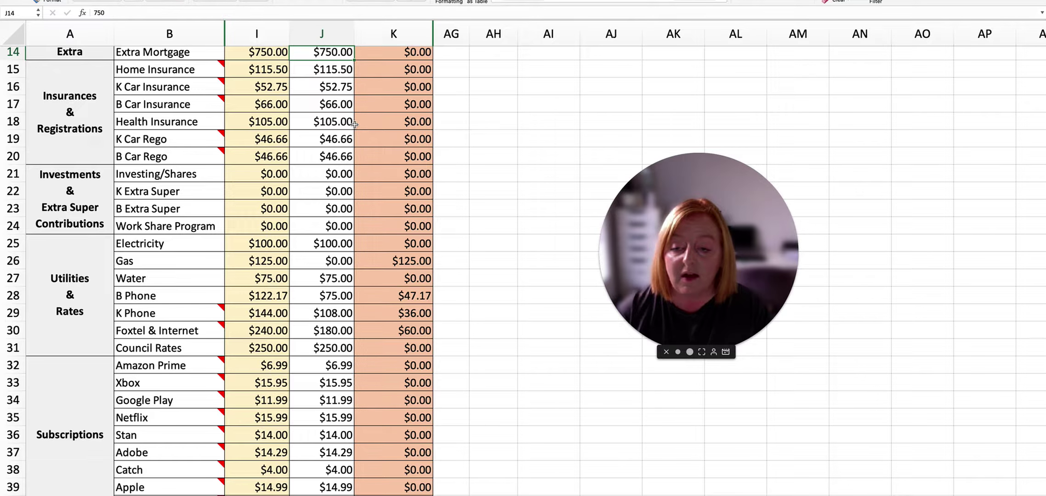
{"action": "scroll", "coordinate": [322, 136], "scroll_direction": "down", "scroll_amount": 3}
{"action": "scroll", "coordinate": [324, 136], "scroll_direction": "up", "scroll_amount": 1}
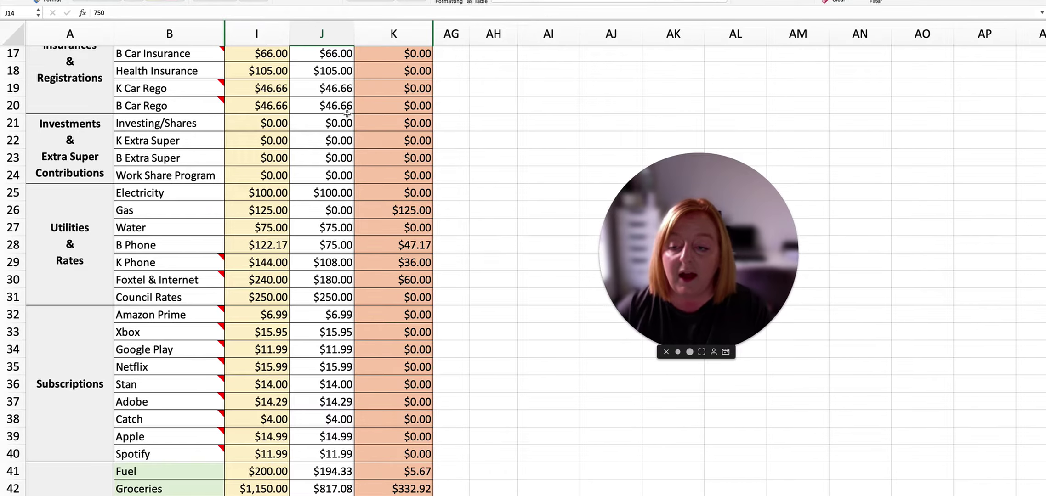
{"action": "scroll", "coordinate": [345, 110], "scroll_direction": "up", "scroll_amount": 1}
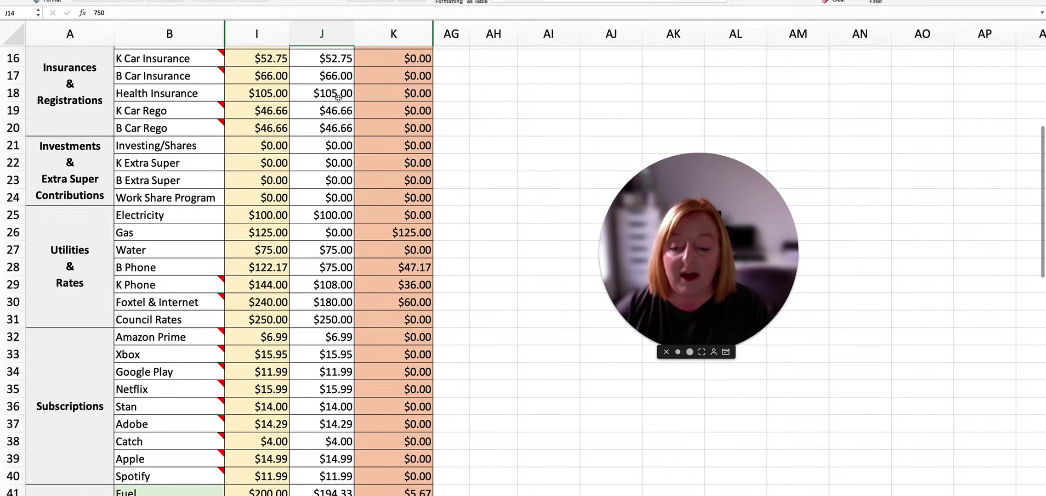
Step: Check the Health Insurance, K Car Rego, B Car Rego and Work Share Program actual amounts
{"action": "left_click", "coordinate": [338, 97]}
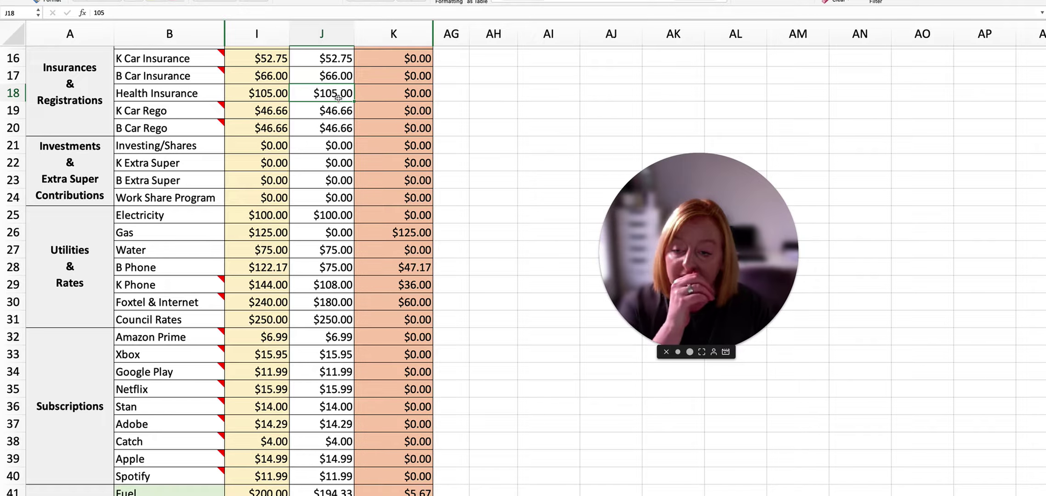
{"action": "left_click", "coordinate": [340, 109]}
{"action": "left_click", "coordinate": [345, 133]}
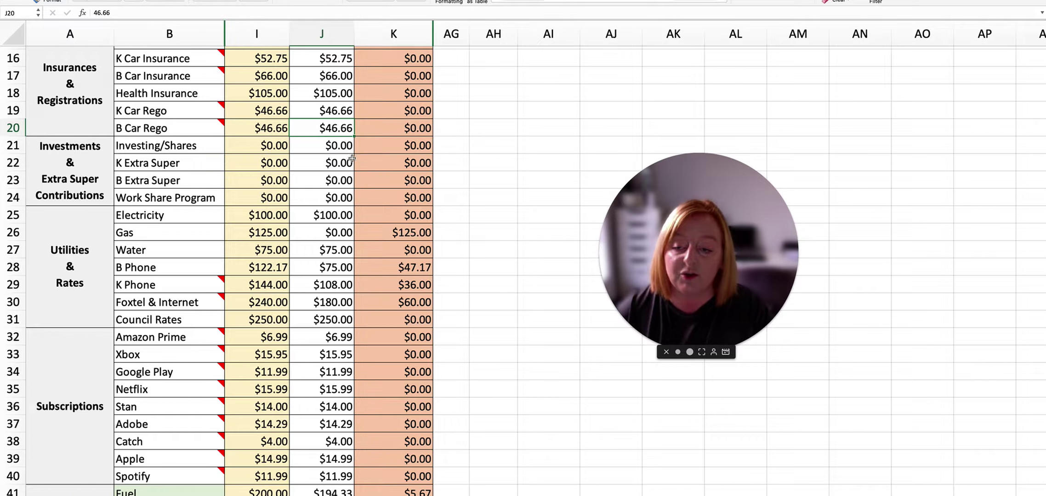
{"action": "scroll", "coordinate": [342, 146], "scroll_direction": "down", "scroll_amount": 2}
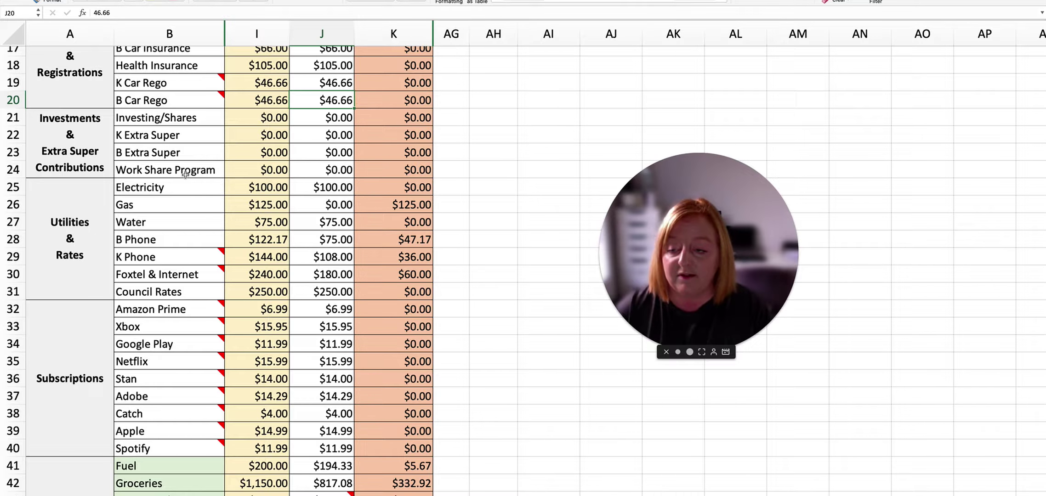
{"action": "left_click", "coordinate": [308, 174]}
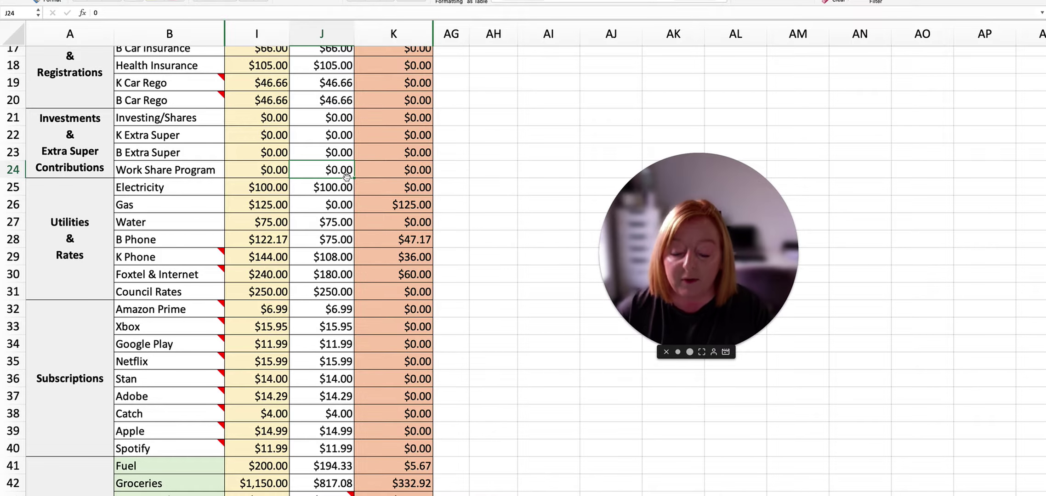
Step: Inspect the Electricity and Gas actual amounts and the Gas predicted calculation
{"action": "scroll", "coordinate": [346, 177], "scroll_direction": "down", "scroll_amount": 1}
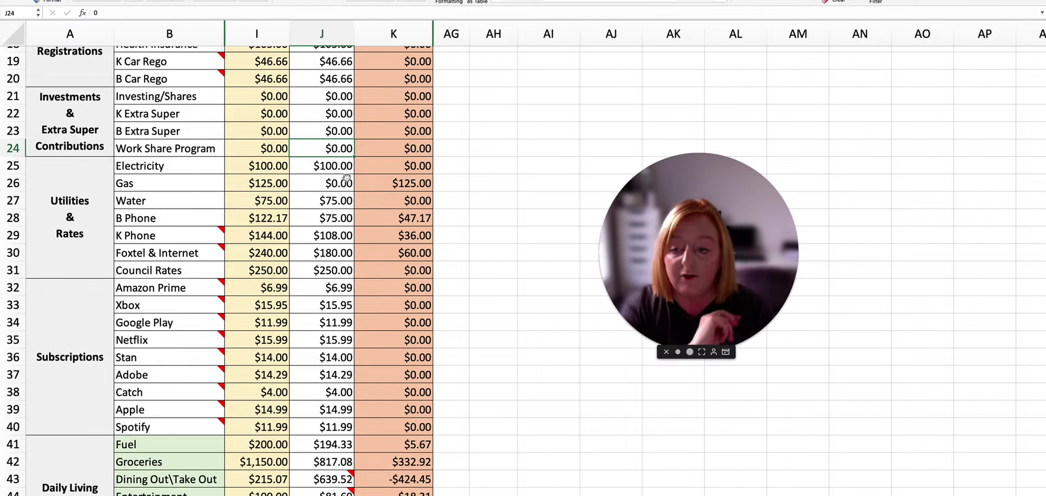
{"action": "scroll", "coordinate": [230, 187], "scroll_direction": "down", "scroll_amount": 4}
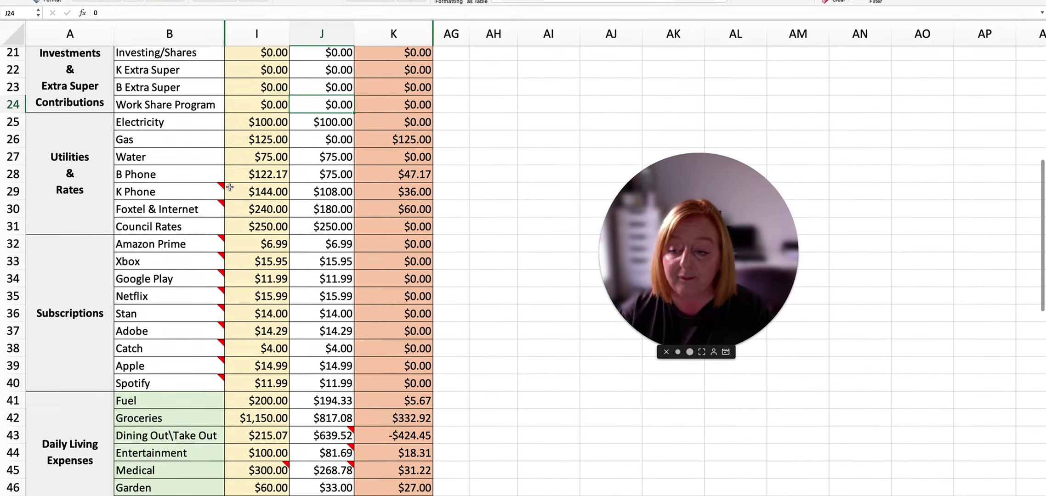
{"action": "scroll", "coordinate": [229, 187], "scroll_direction": "down", "scroll_amount": 1}
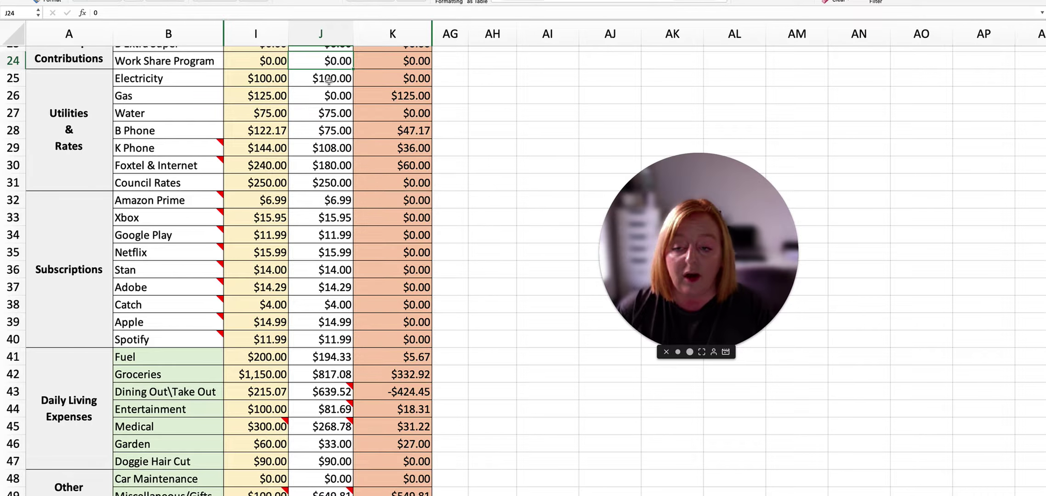
{"action": "scroll", "coordinate": [332, 81], "scroll_direction": "down", "scroll_amount": 1}
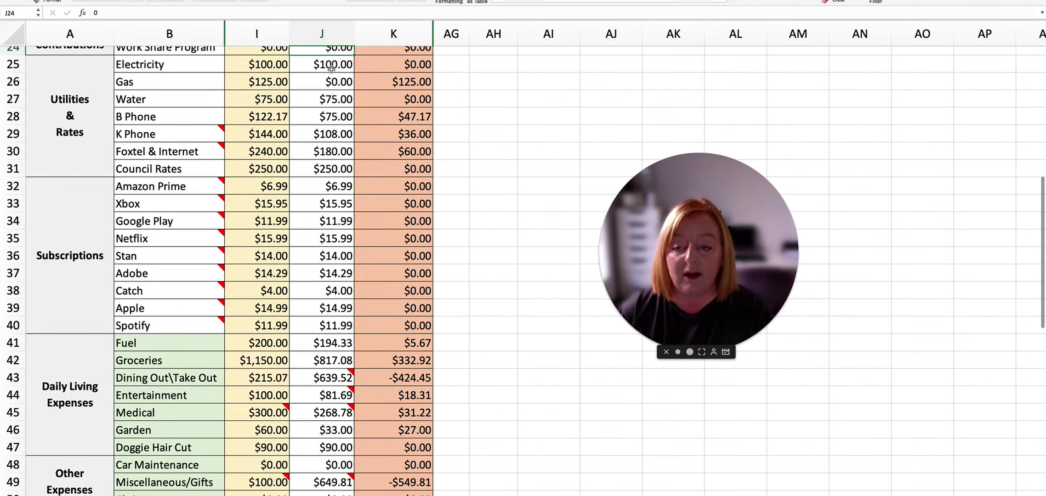
{"action": "left_click", "coordinate": [331, 68]}
{"action": "left_click", "coordinate": [328, 83]}
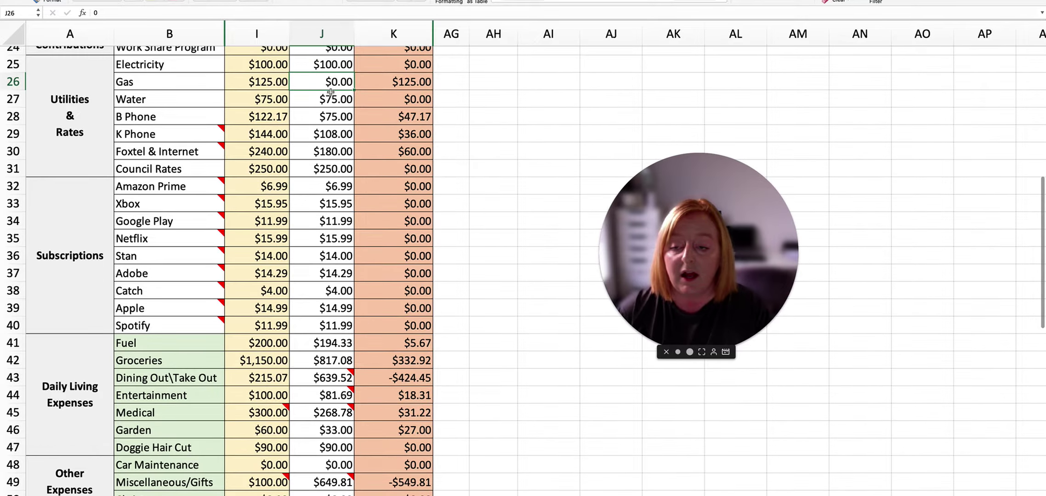
{"action": "left_click", "coordinate": [258, 83]}
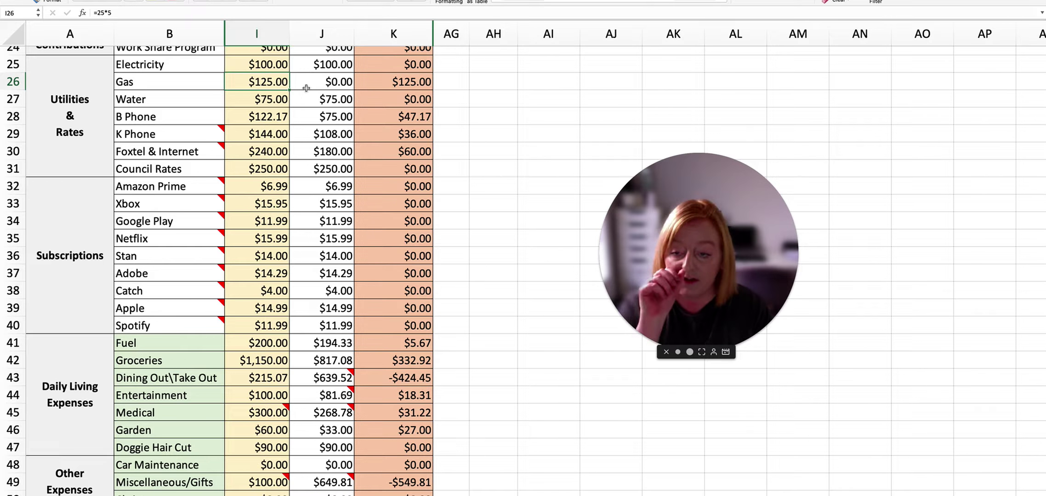
{"action": "left_click", "coordinate": [334, 82]}
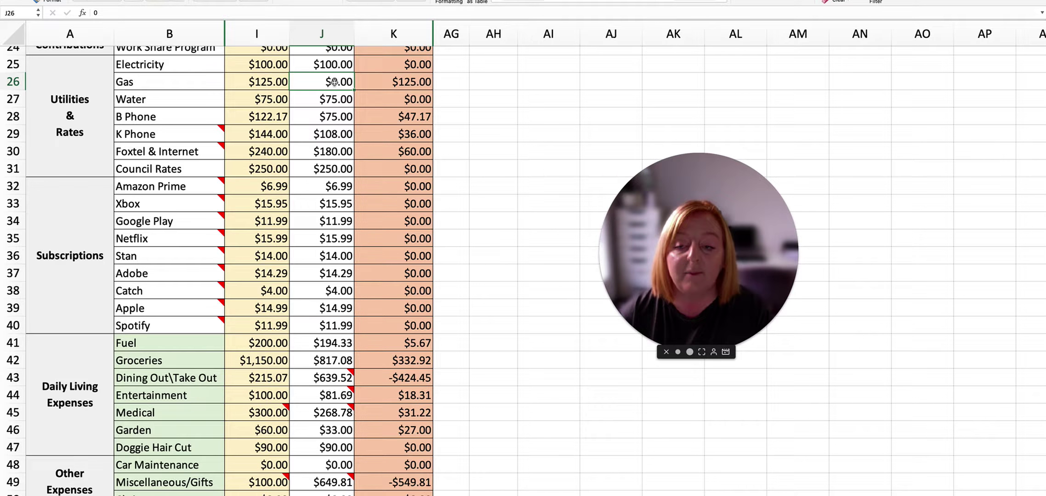
Step: Inspect the Water and B Phone actual amounts and the B Phone variance formula
{"action": "left_click", "coordinate": [342, 106]}
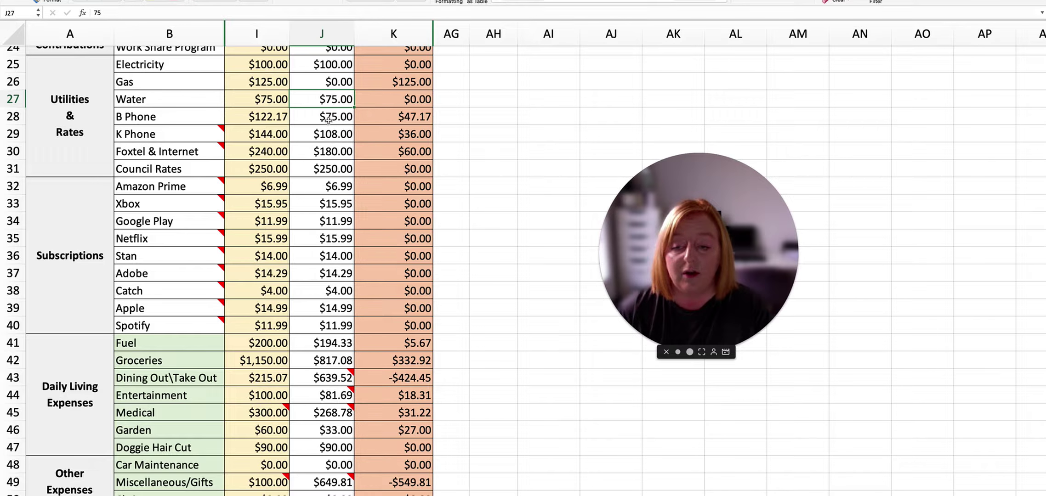
{"action": "left_click", "coordinate": [340, 118]}
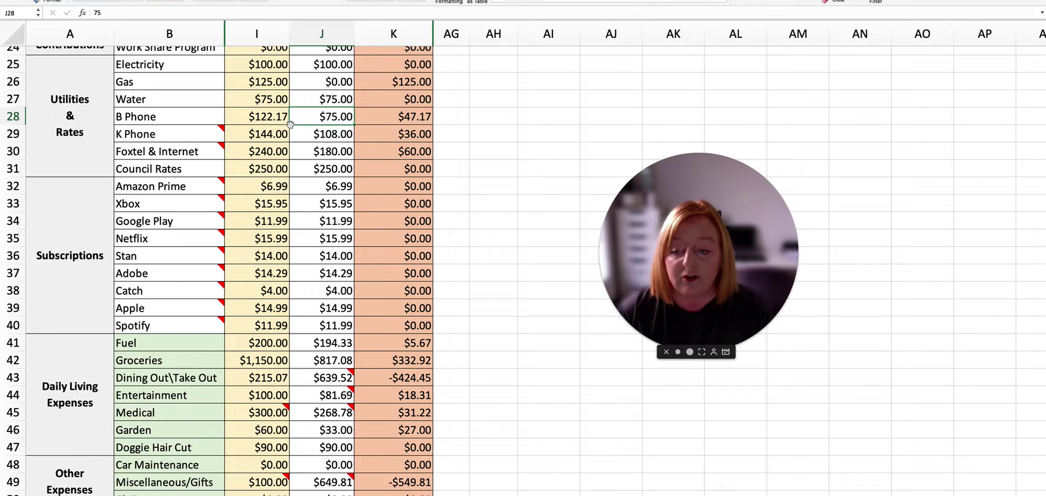
{"action": "scroll", "coordinate": [331, 121], "scroll_direction": "up", "scroll_amount": 1}
{"action": "scroll", "coordinate": [331, 121], "scroll_direction": "down", "scroll_amount": 2}
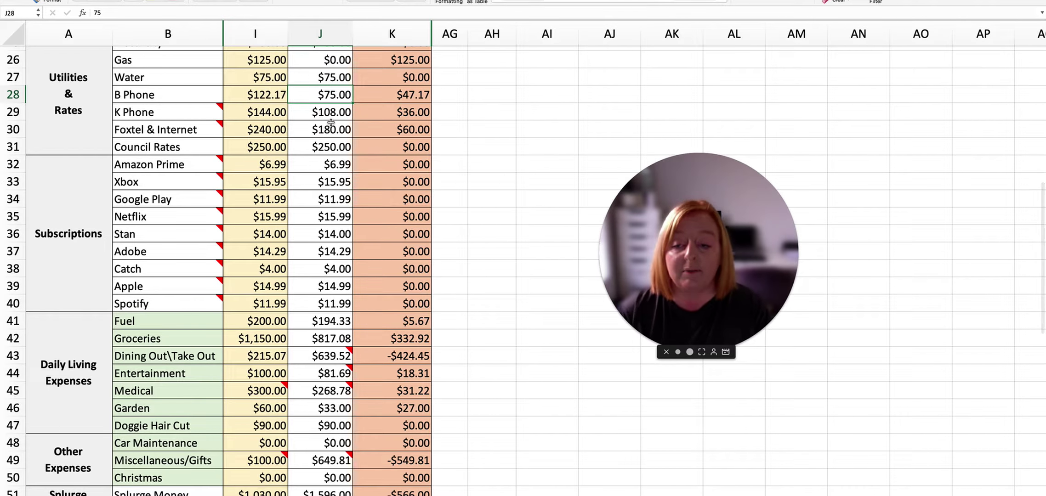
{"action": "scroll", "coordinate": [331, 122], "scroll_direction": "up", "scroll_amount": 1}
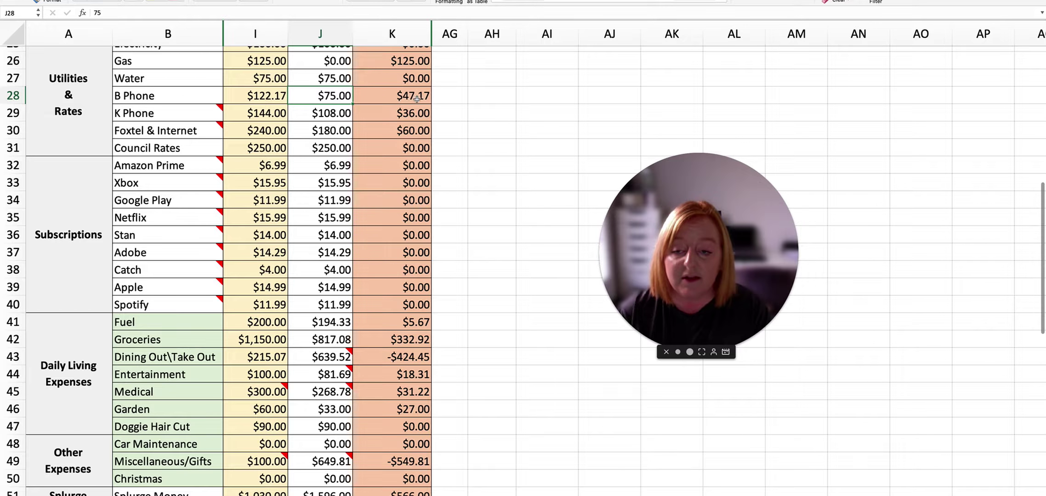
{"action": "left_click", "coordinate": [421, 95]}
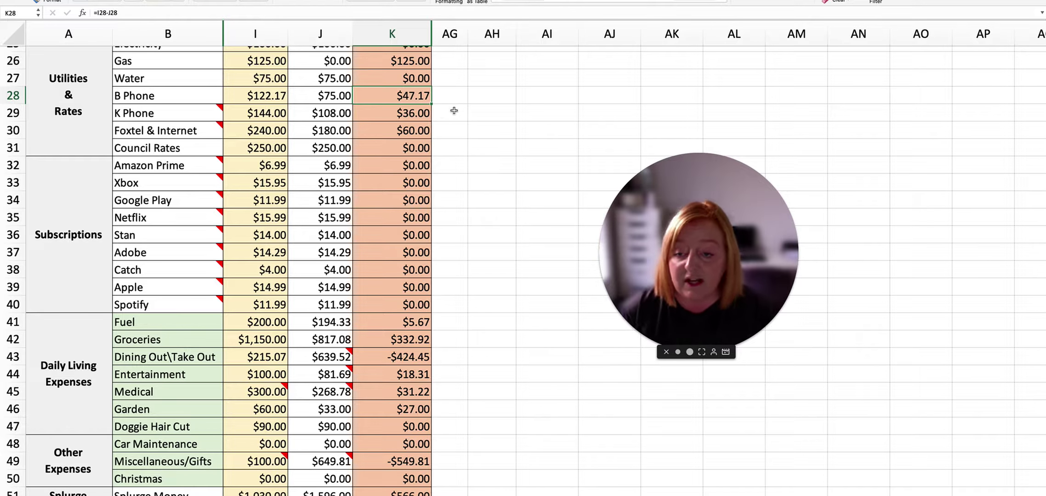
Step: Inspect the K Phone predicted amount and its variance formula
{"action": "left_click", "coordinate": [273, 117]}
{"action": "scroll", "coordinate": [273, 117], "scroll_direction": "down", "scroll_amount": 1}
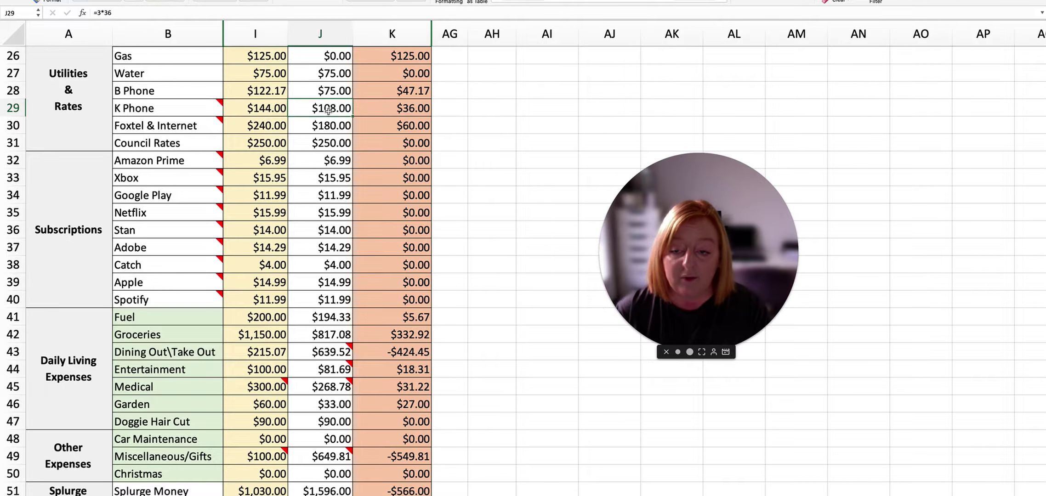
{"action": "scroll", "coordinate": [329, 111], "scroll_direction": "down", "scroll_amount": 1}
{"action": "left_click", "coordinate": [405, 112]}
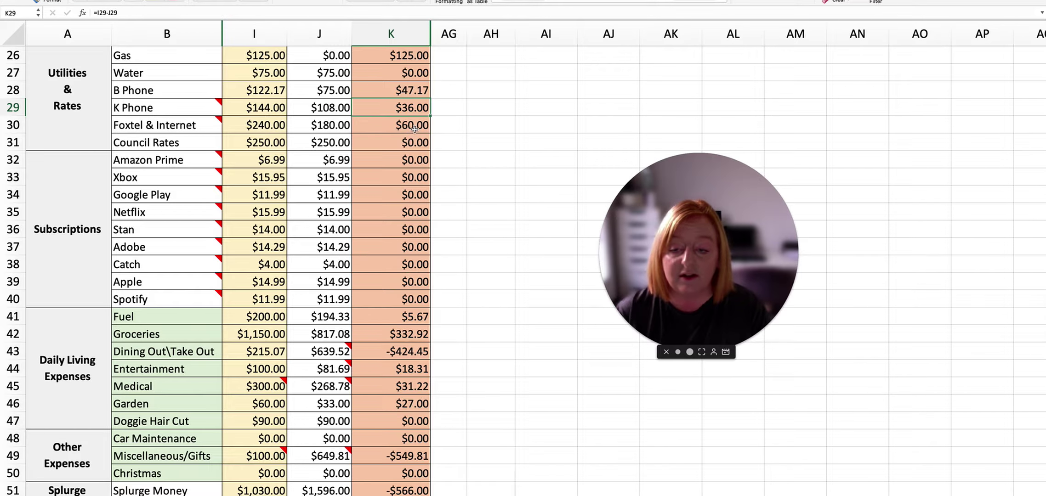
{"action": "scroll", "coordinate": [321, 139], "scroll_direction": "down", "scroll_amount": 1}
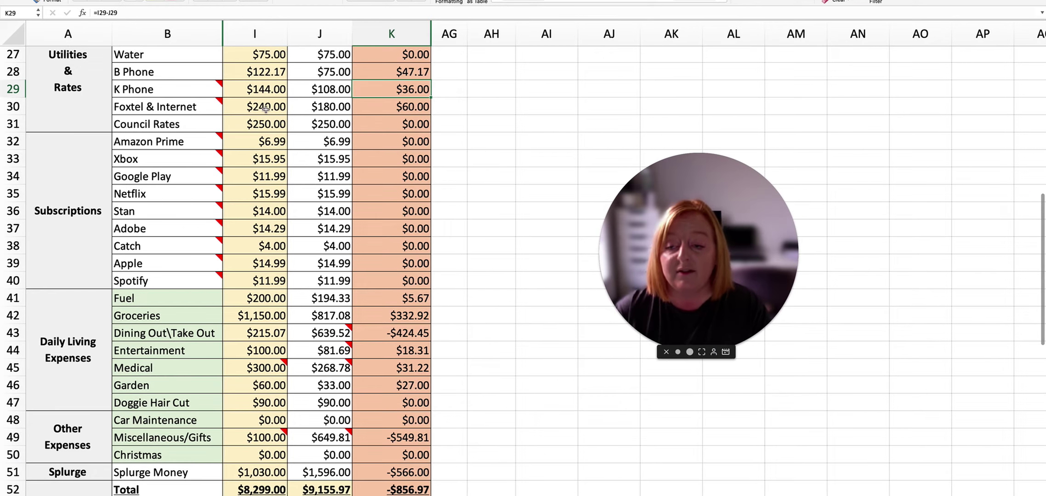
Step: Inspect the Foxtel & Internet predicted, actual and variance cells, then the Council Rates amounts
{"action": "left_click", "coordinate": [284, 107]}
{"action": "left_click", "coordinate": [333, 110]}
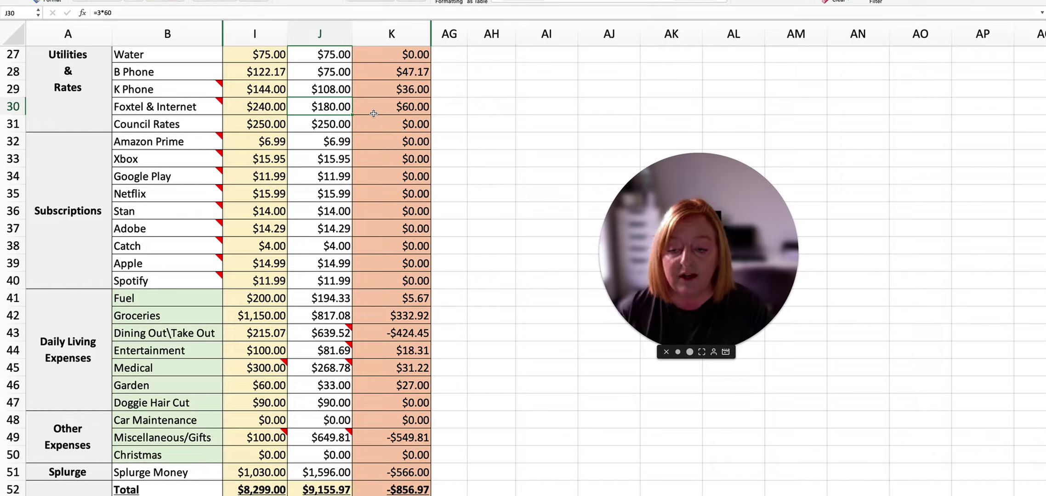
{"action": "left_click", "coordinate": [388, 113]}
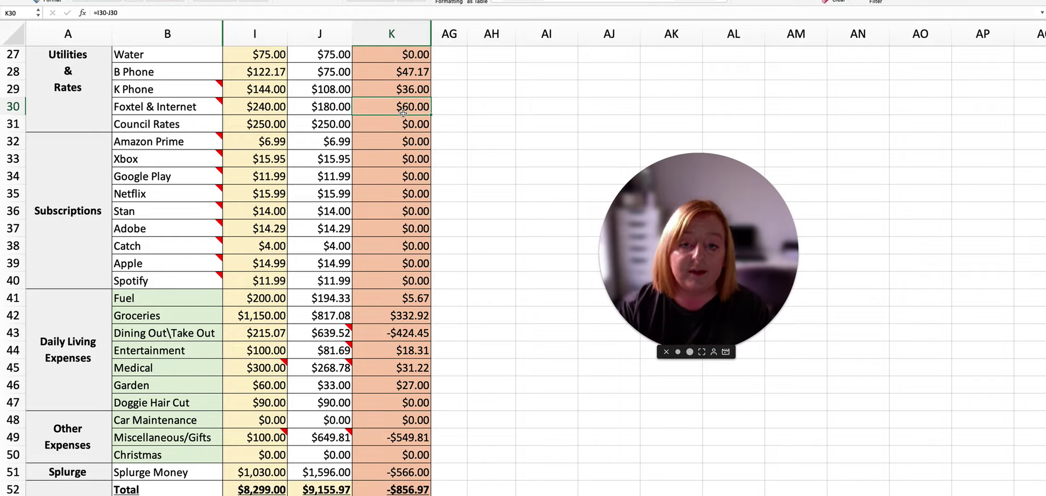
{"action": "left_click", "coordinate": [264, 127]}
{"action": "left_click", "coordinate": [338, 125]}
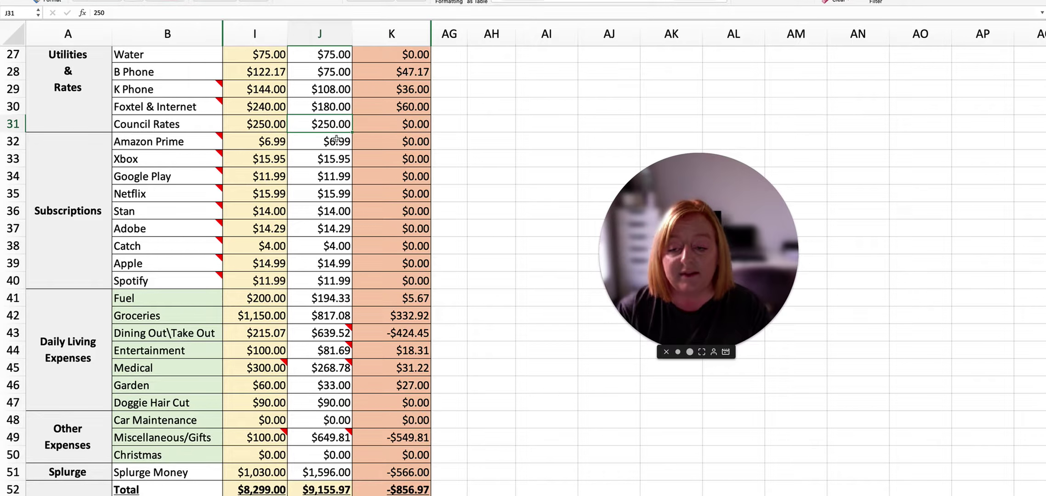
Step: Bring the savings rows into view: $2,000.00 predicted vs $2,972.88 actual, $0.00 balance check
{"action": "scroll", "coordinate": [347, 144], "scroll_direction": "down", "scroll_amount": 1}
{"action": "scroll", "coordinate": [347, 144], "scroll_direction": "down", "scroll_amount": 1}
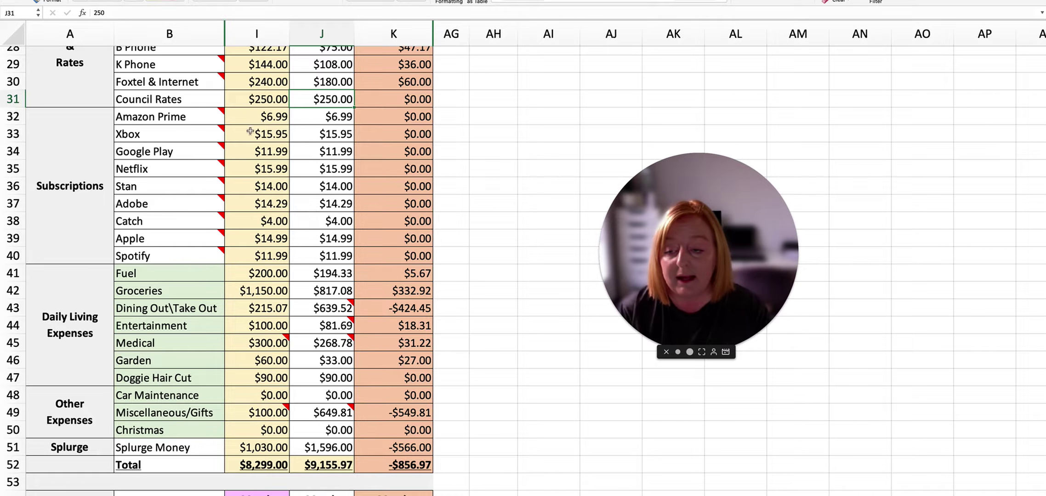
{"action": "mouse_move", "coordinate": [177, 116]}
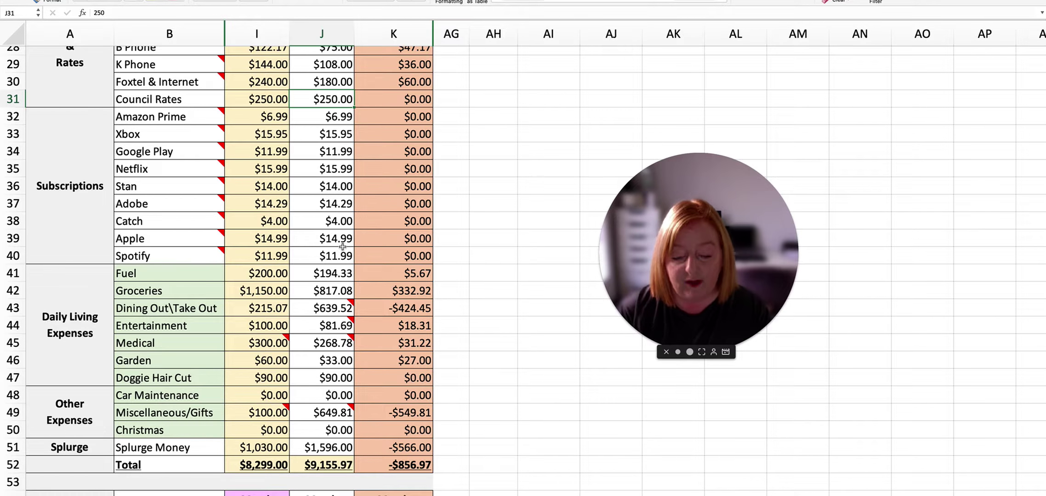
{"action": "scroll", "coordinate": [339, 248], "scroll_direction": "down", "scroll_amount": 5}
{"action": "scroll", "coordinate": [340, 249], "scroll_direction": "down", "scroll_amount": 4}
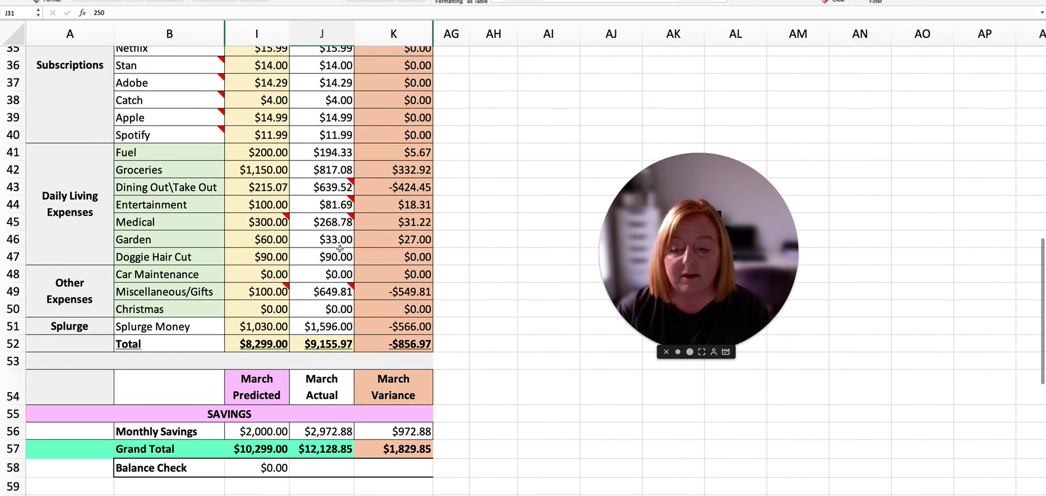
{"action": "scroll", "coordinate": [339, 249], "scroll_direction": "down", "scroll_amount": 1}
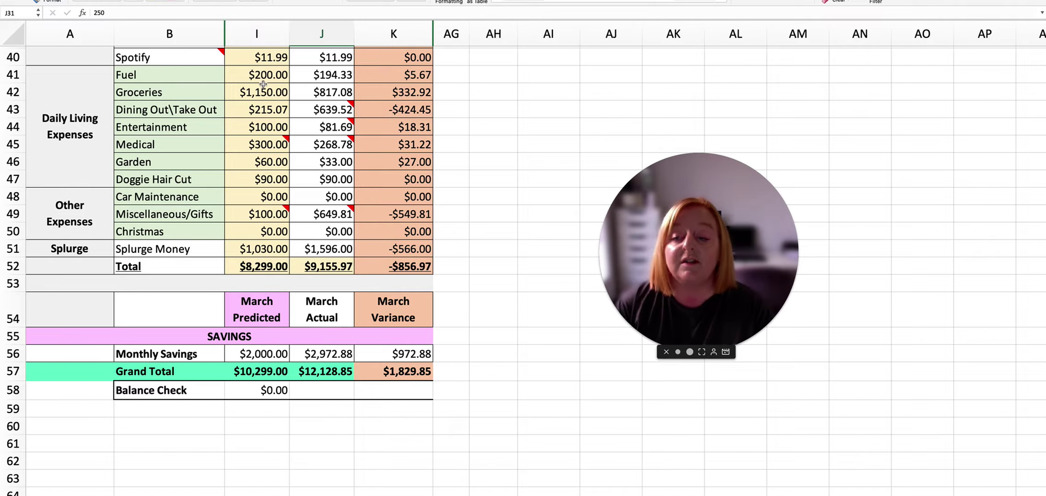
{"action": "left_click", "coordinate": [287, 78]}
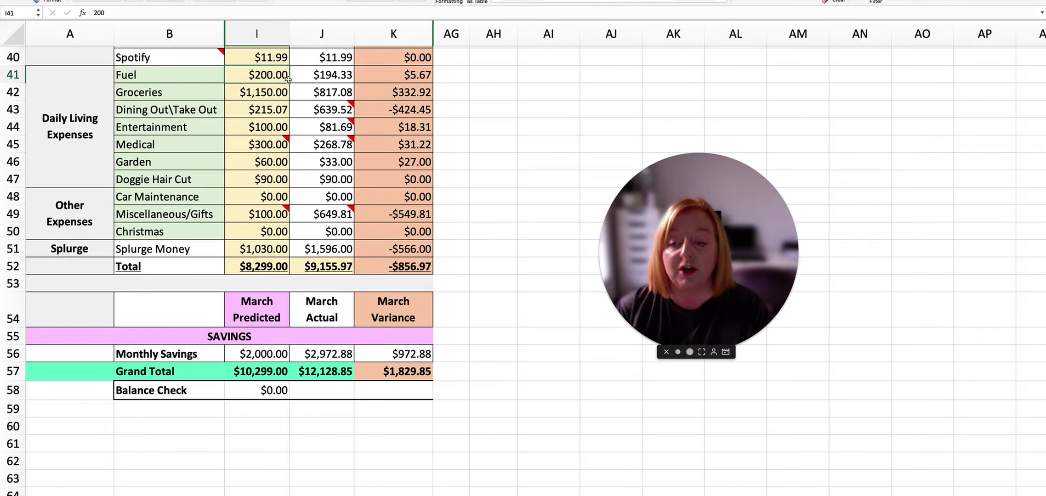
{"action": "left_click", "coordinate": [318, 78]}
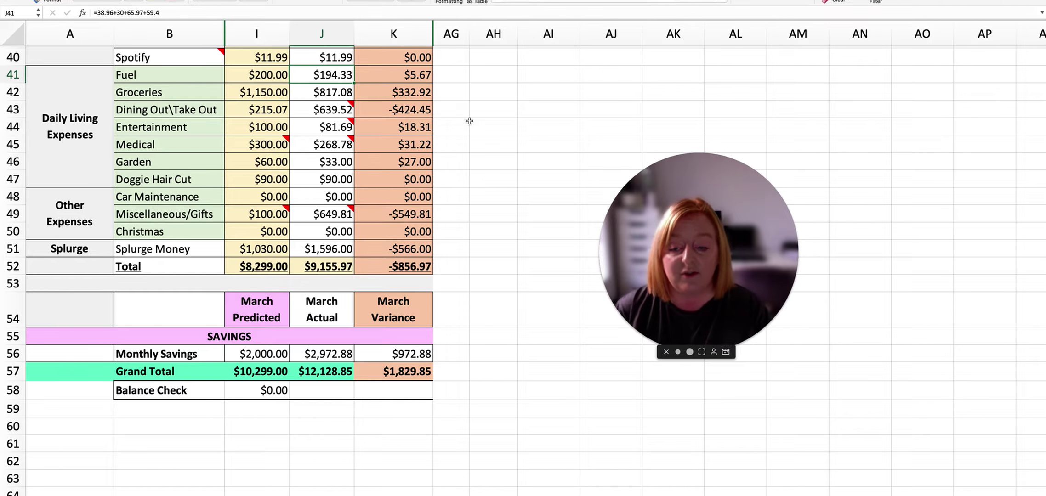
{"action": "left_click", "coordinate": [407, 76]}
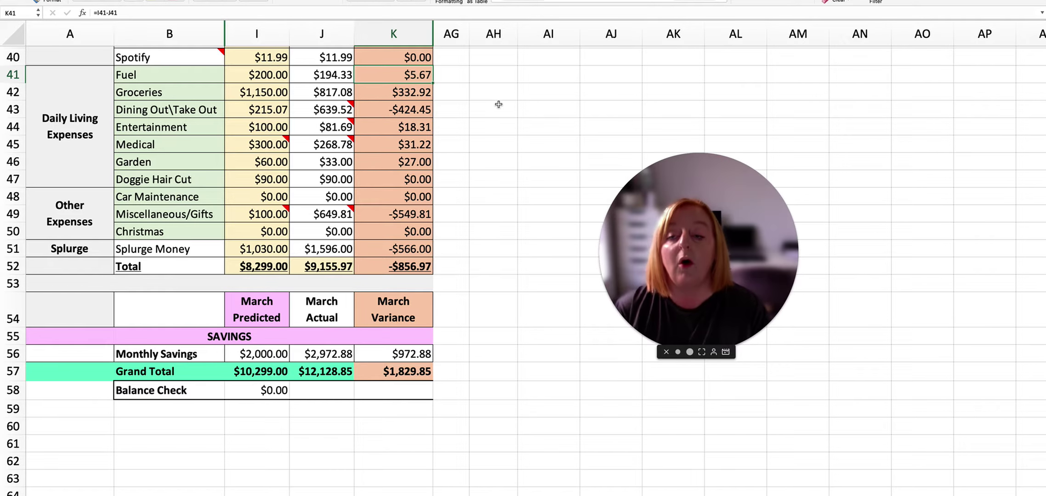
{"action": "left_click", "coordinate": [344, 93]}
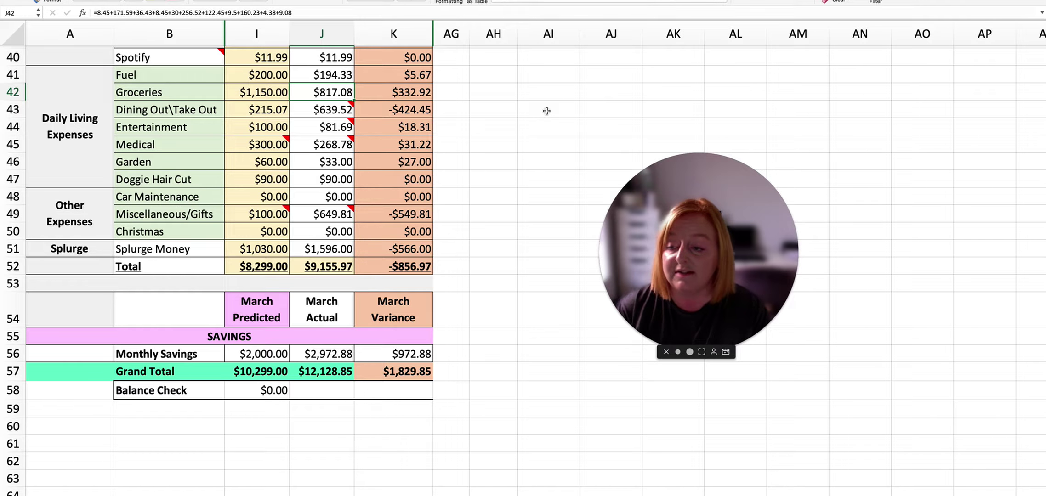
{"action": "left_click", "coordinate": [413, 97]}
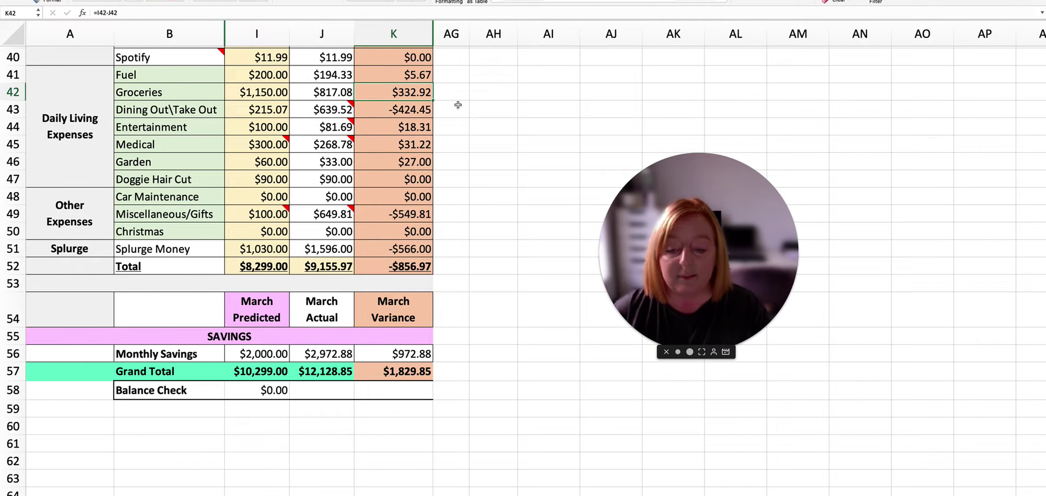
{"action": "left_click", "coordinate": [272, 111]}
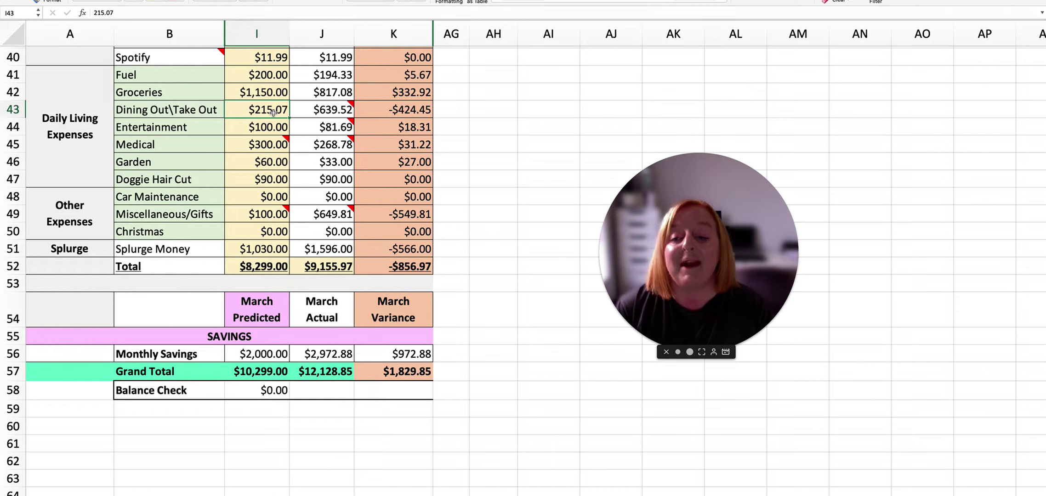
{"action": "scroll", "coordinate": [298, 119], "scroll_direction": "right", "scroll_amount": 1}
{"action": "scroll", "coordinate": [298, 119], "scroll_direction": "up", "scroll_amount": 1}
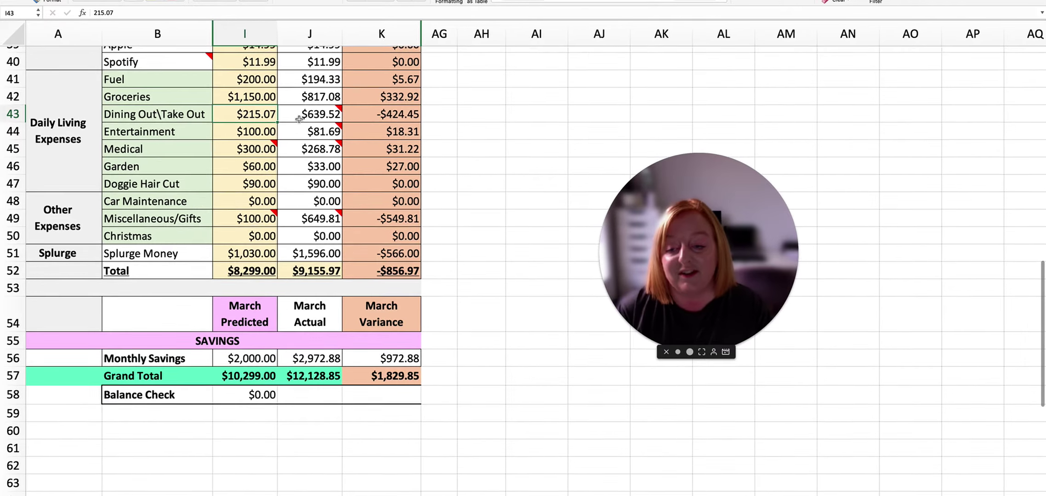
{"action": "mouse_move", "coordinate": [316, 115]}
{"action": "scroll", "coordinate": [316, 114], "scroll_direction": "down", "scroll_amount": 1}
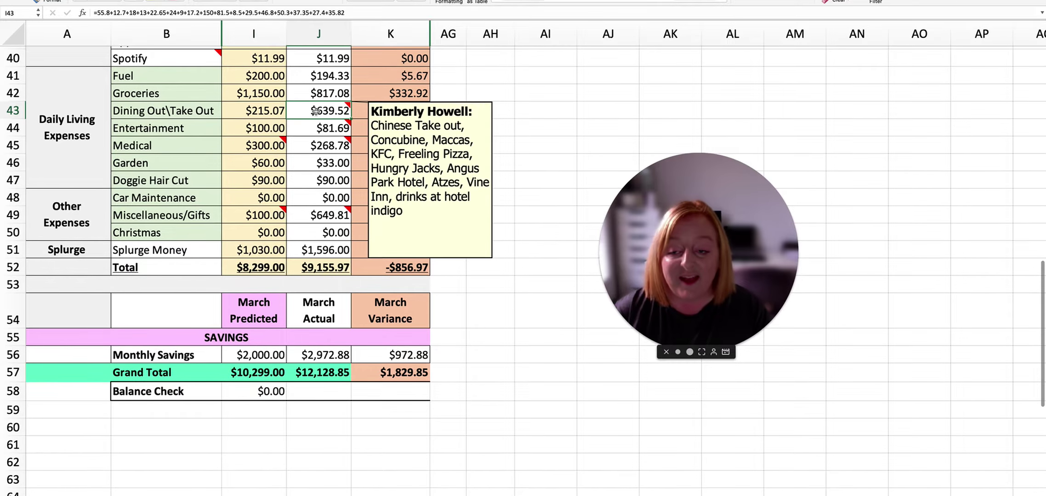
{"action": "scroll", "coordinate": [315, 112], "scroll_direction": "down", "scroll_amount": 1}
{"action": "left_click", "coordinate": [528, 115]}
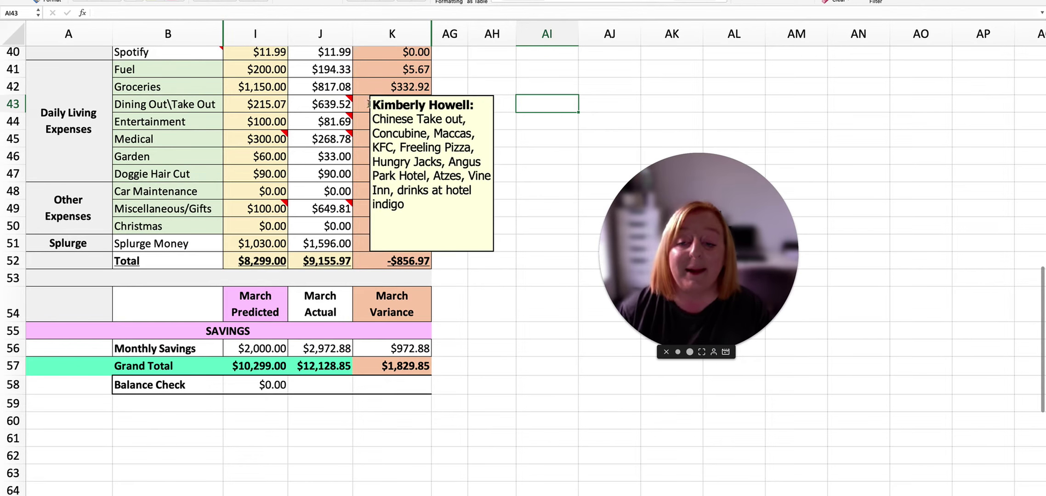
{"action": "scroll", "coordinate": [317, 138], "scroll_direction": "left", "scroll_amount": 1}
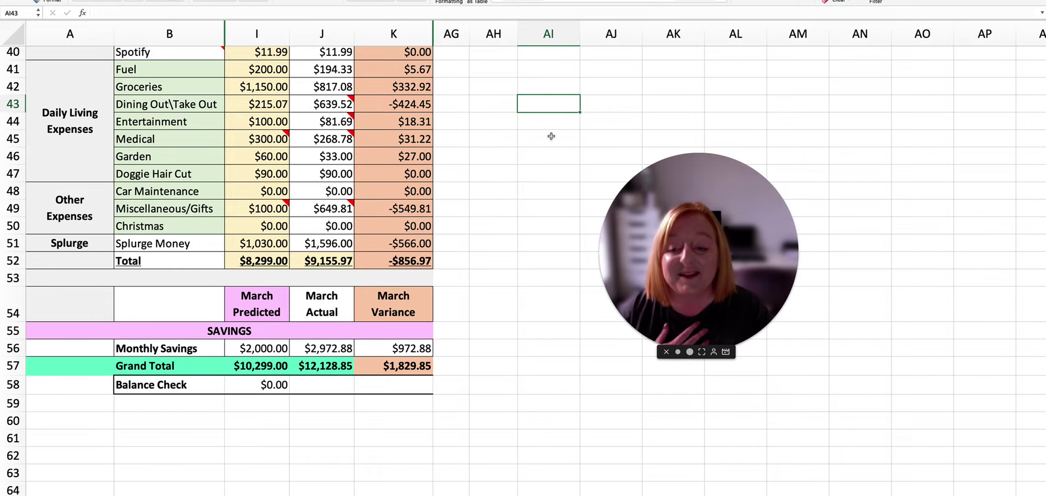
{"action": "scroll", "coordinate": [551, 140], "scroll_direction": "down", "scroll_amount": 1}
{"action": "scroll", "coordinate": [551, 140], "scroll_direction": "up", "scroll_amount": 2}
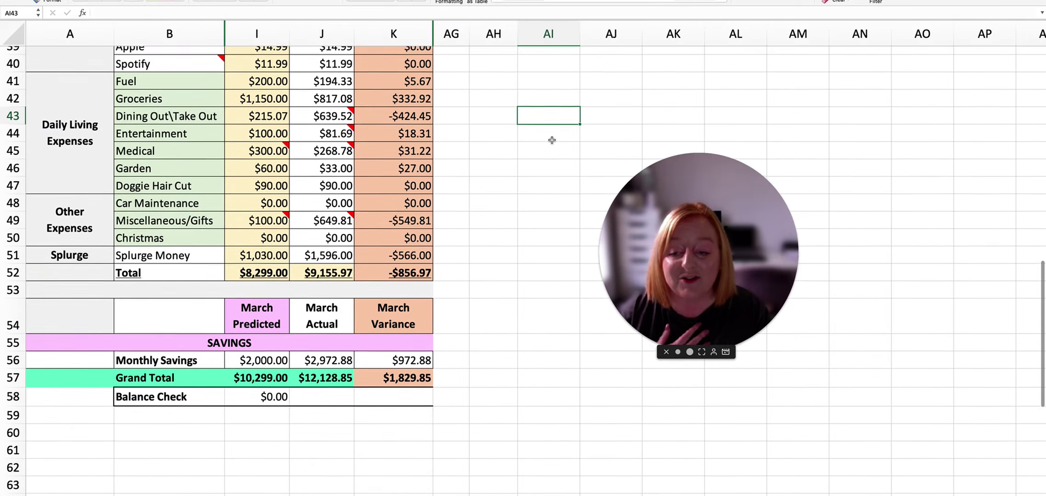
{"action": "scroll", "coordinate": [551, 140], "scroll_direction": "up", "scroll_amount": 1}
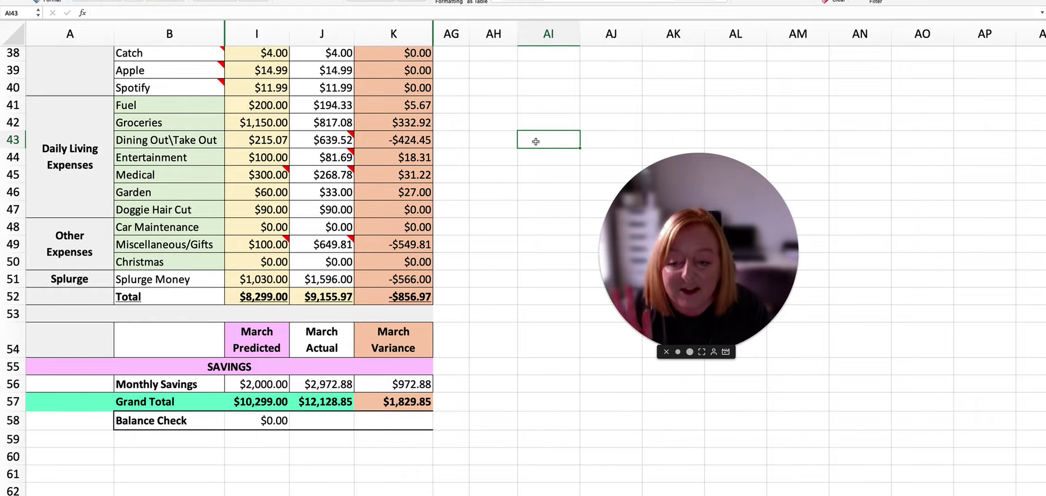
{"action": "mouse_move", "coordinate": [332, 136]}
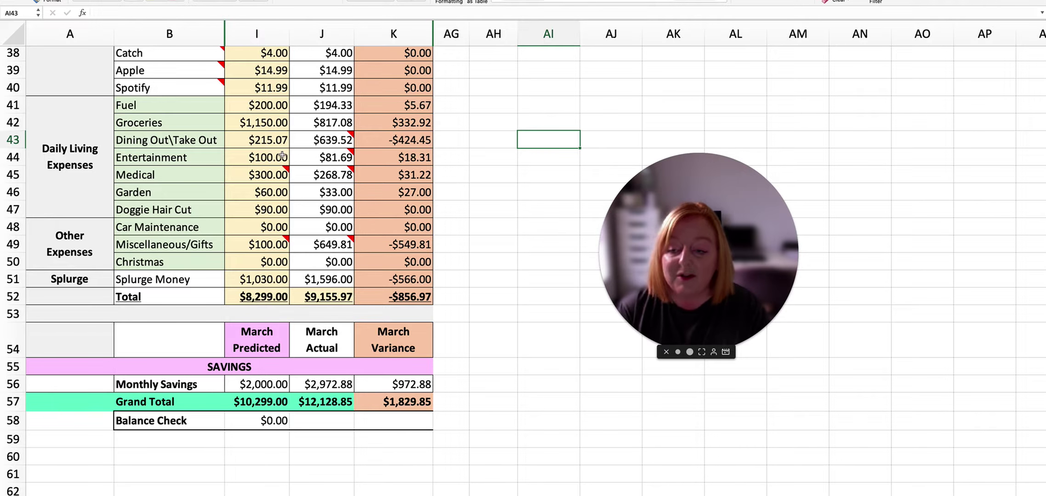
{"action": "mouse_move", "coordinate": [357, 159]}
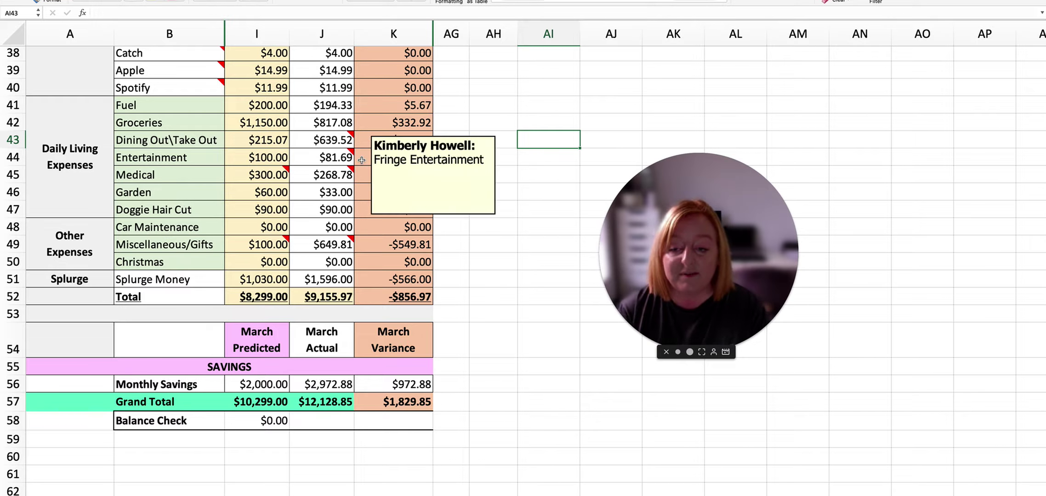
{"action": "left_click", "coordinate": [421, 162]}
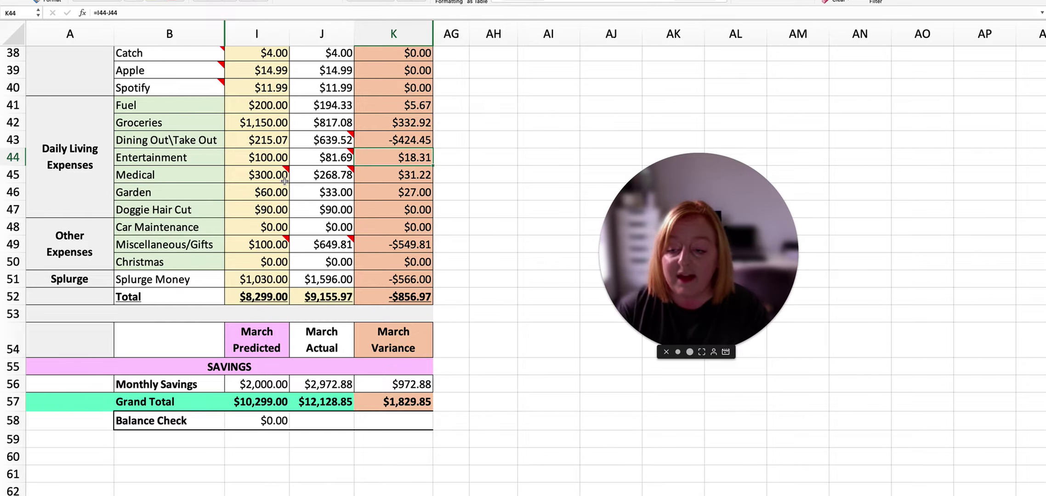
{"action": "mouse_move", "coordinate": [284, 179]}
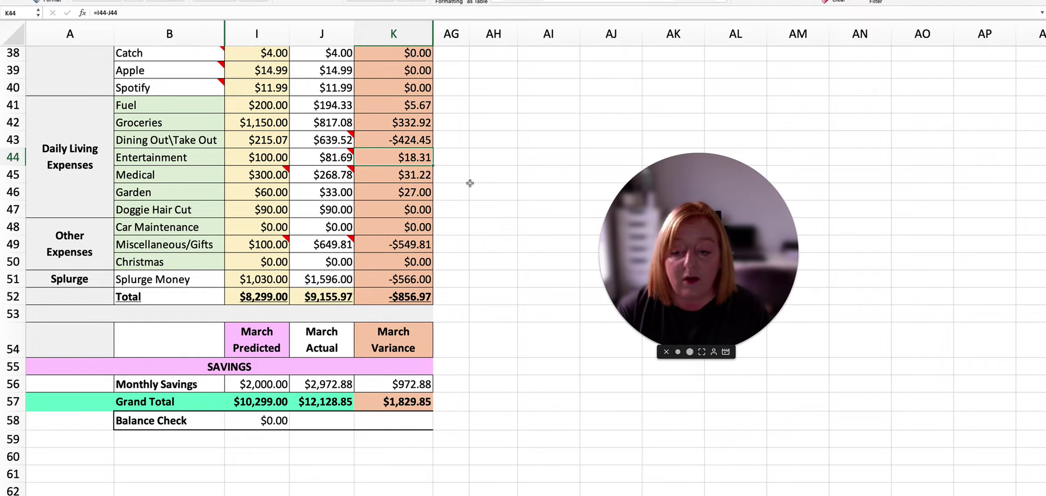
{"action": "mouse_move", "coordinate": [334, 181]}
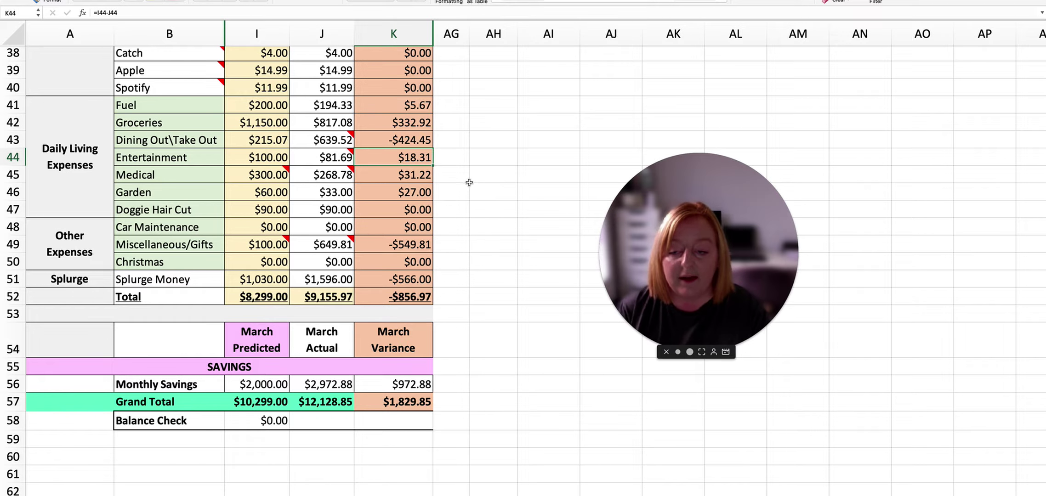
{"action": "left_click", "coordinate": [406, 179]}
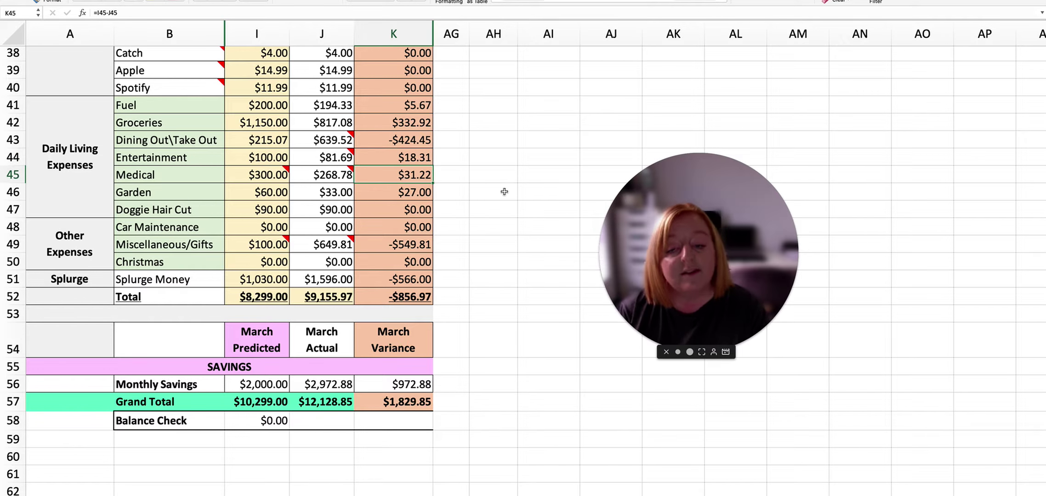
{"action": "scroll", "coordinate": [506, 192], "scroll_direction": "up", "scroll_amount": 1}
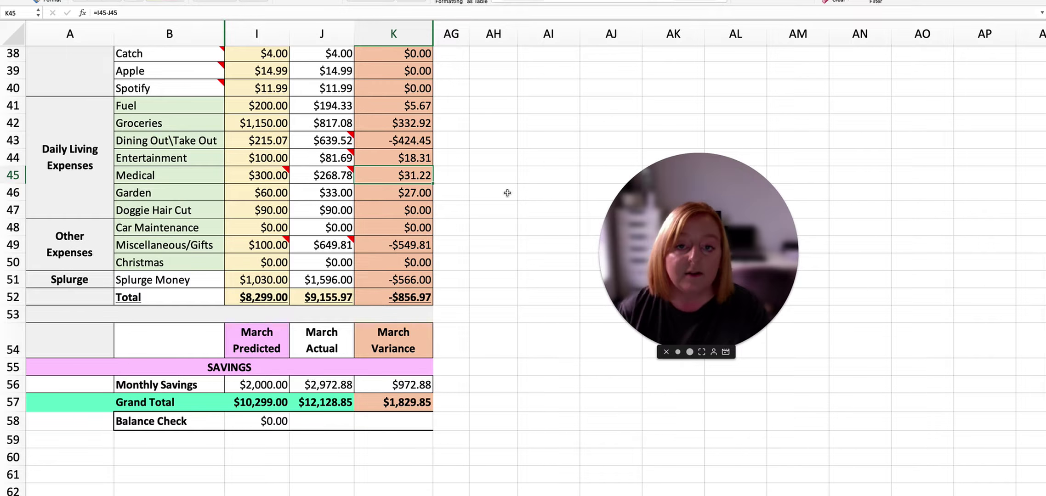
{"action": "scroll", "coordinate": [501, 193], "scroll_direction": "down", "scroll_amount": 1}
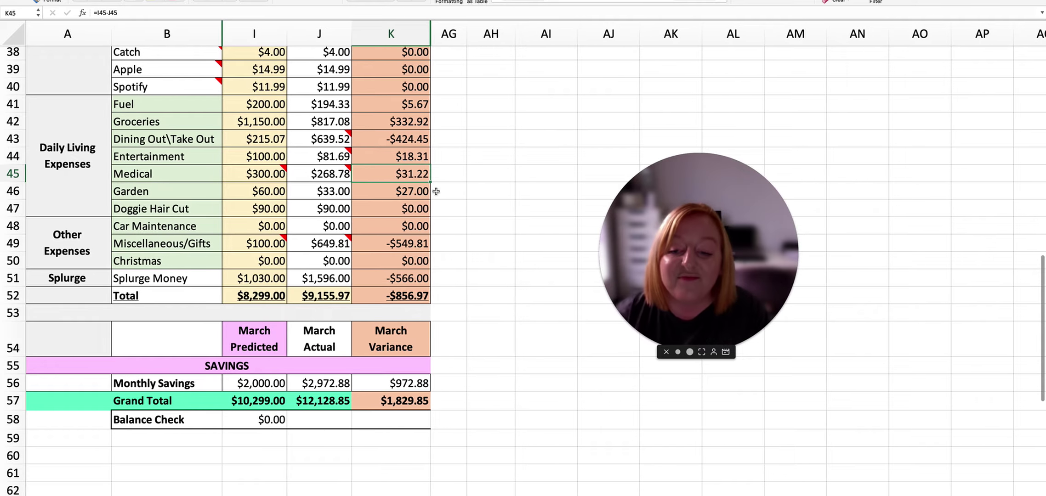
{"action": "scroll", "coordinate": [425, 193], "scroll_direction": "left", "scroll_amount": 1}
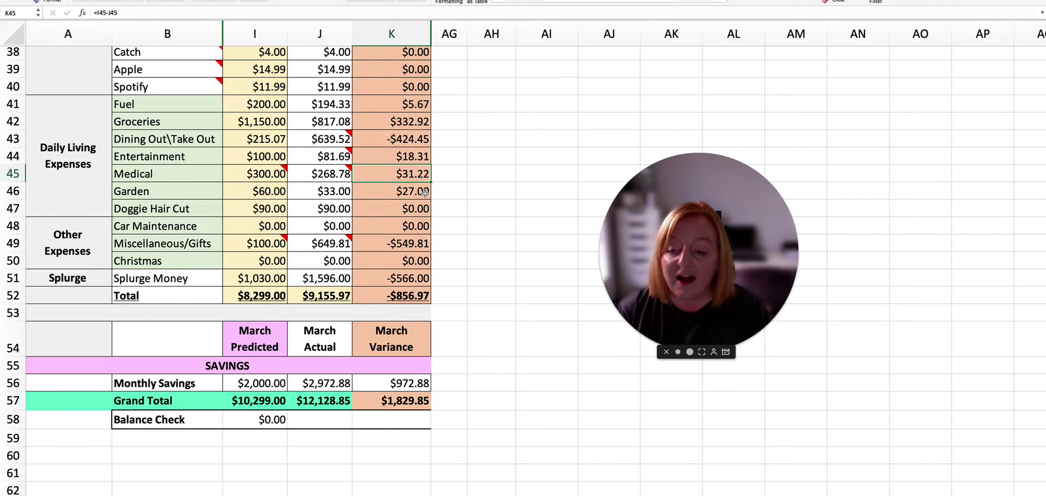
{"action": "scroll", "coordinate": [425, 193], "scroll_direction": "left", "scroll_amount": 1}
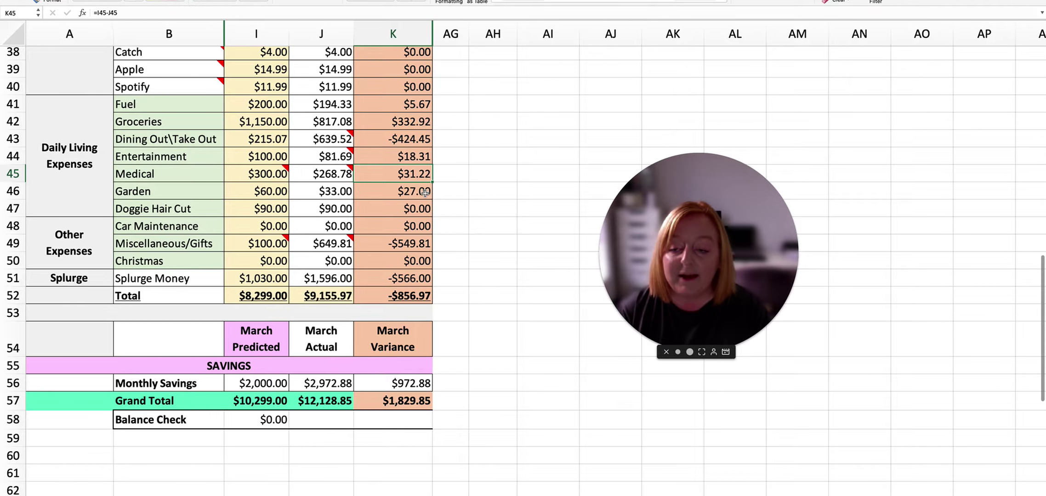
{"action": "left_click", "coordinate": [328, 212]}
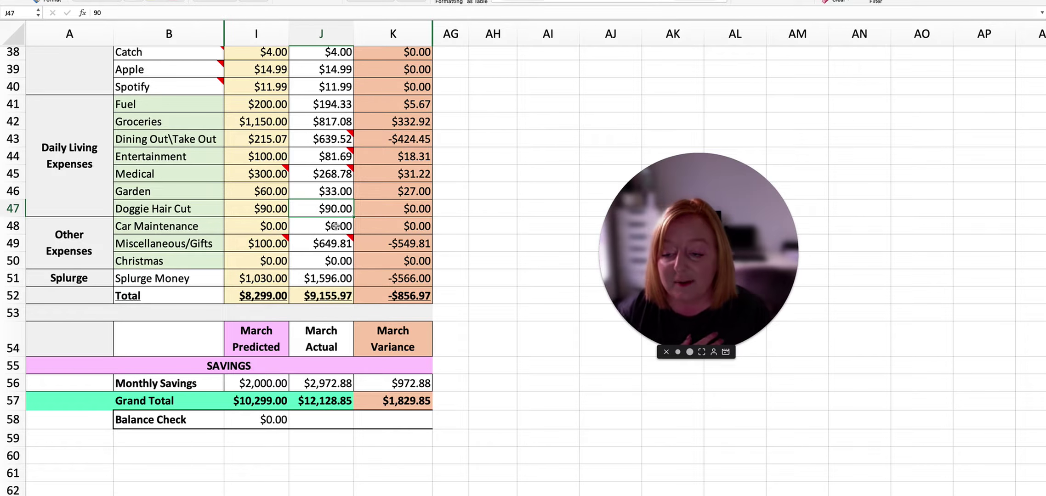
{"action": "scroll", "coordinate": [335, 226], "scroll_direction": "up", "scroll_amount": 1}
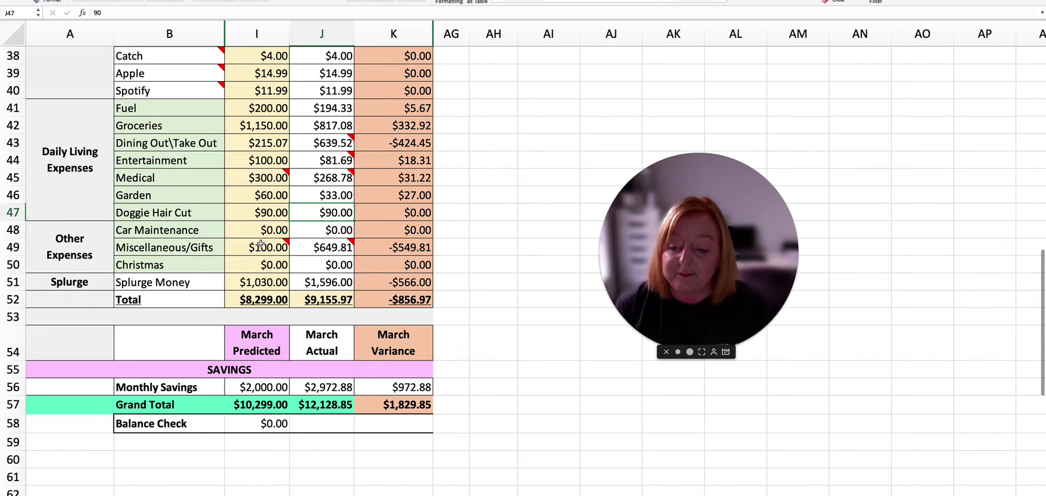
{"action": "mouse_move", "coordinate": [257, 247]}
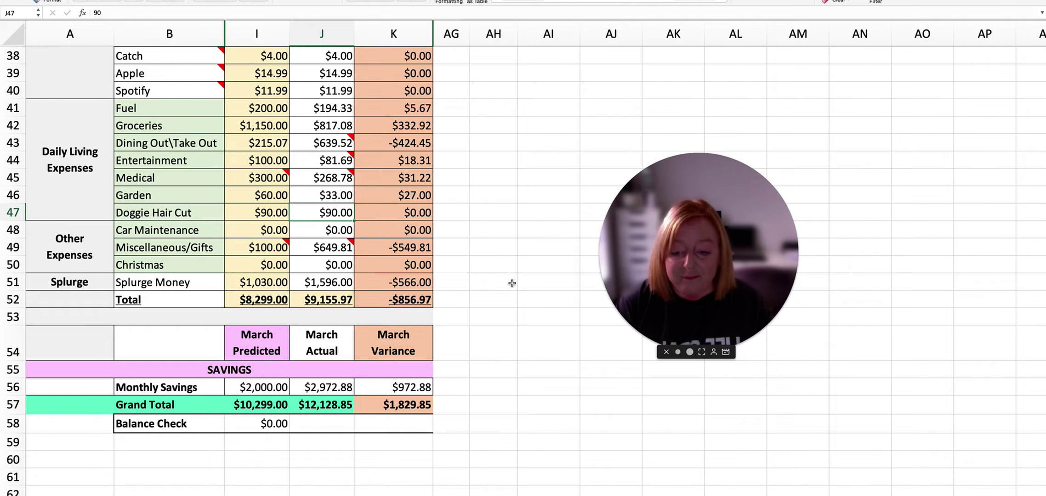
{"action": "mouse_move", "coordinate": [335, 246]}
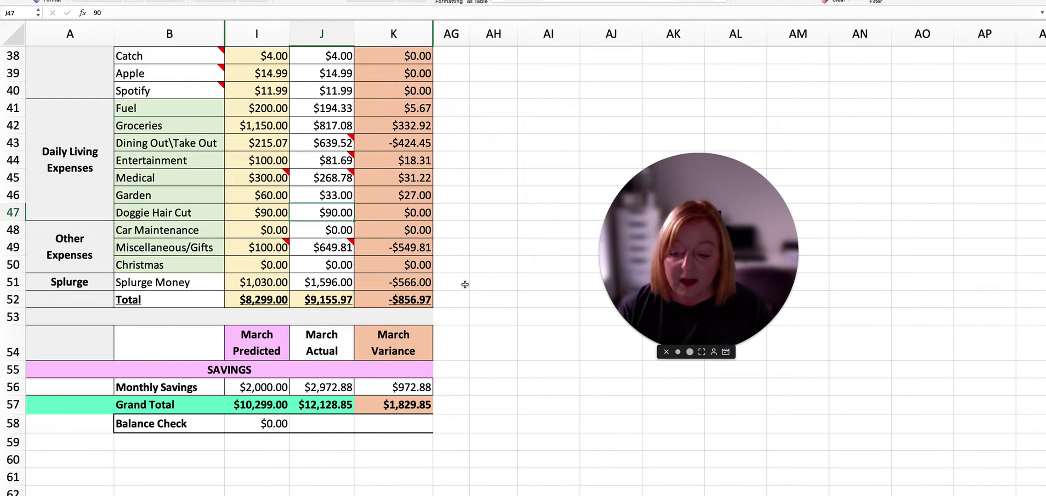
{"action": "left_click", "coordinate": [277, 283]}
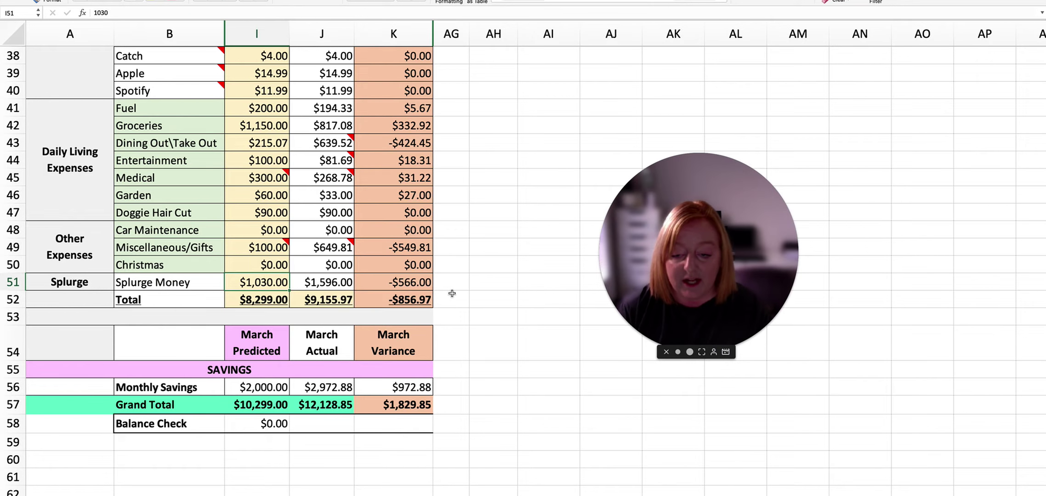
{"action": "left_click", "coordinate": [417, 286]}
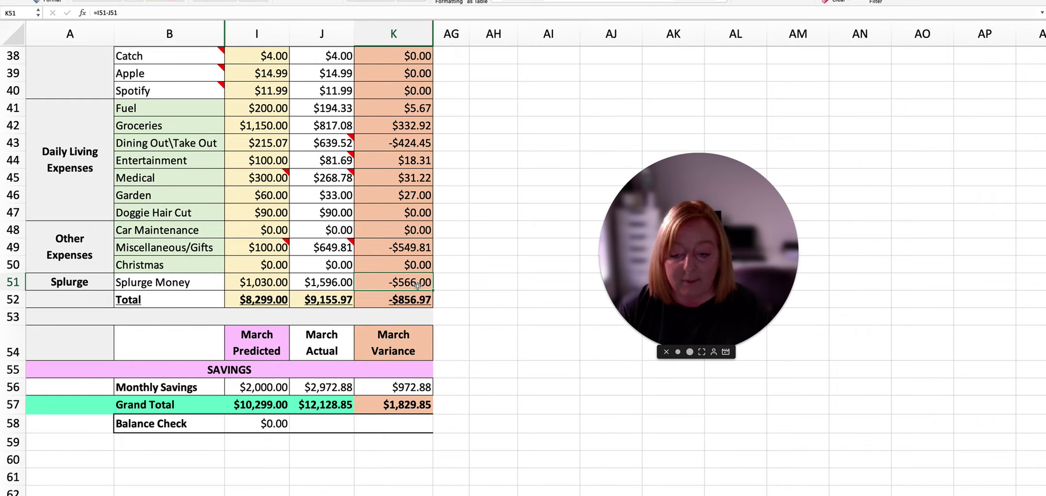
{"action": "left_click", "coordinate": [472, 289]}
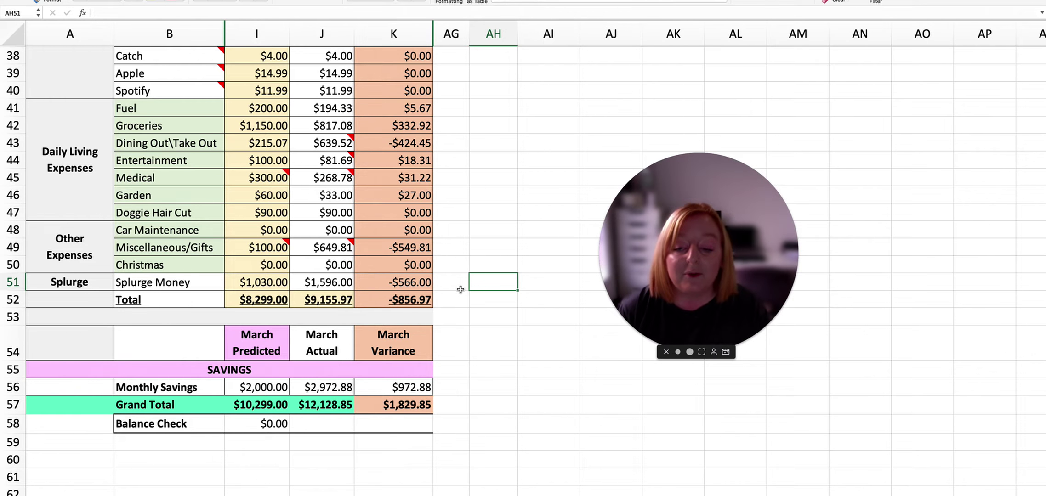
{"action": "left_click", "coordinate": [461, 289]}
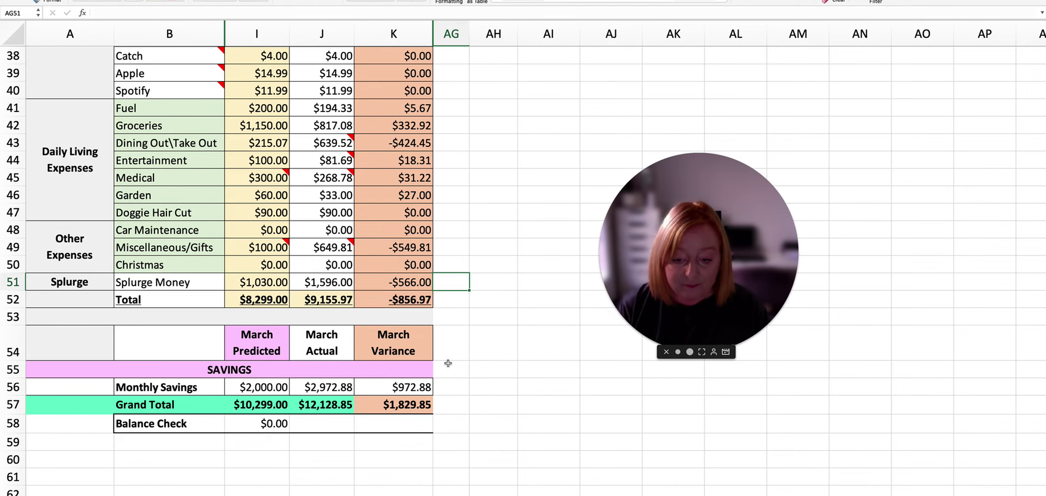
{"action": "scroll", "coordinate": [448, 364], "scroll_direction": "down", "scroll_amount": 3}
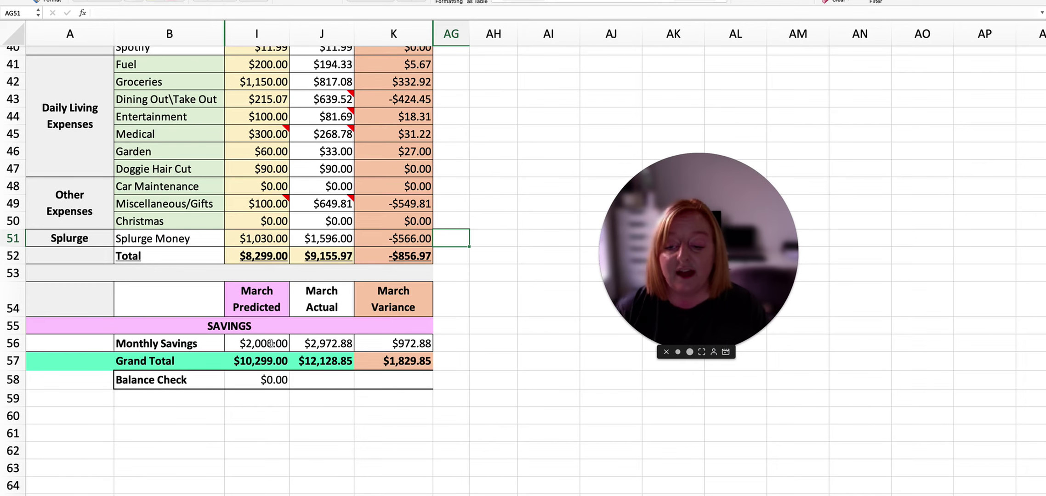
{"action": "left_click", "coordinate": [271, 344]}
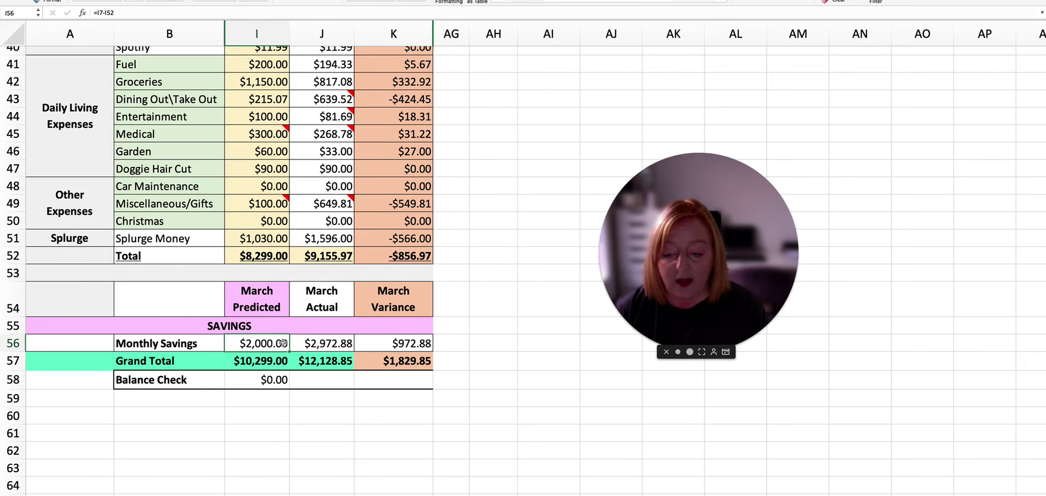
{"action": "left_click", "coordinate": [322, 343]}
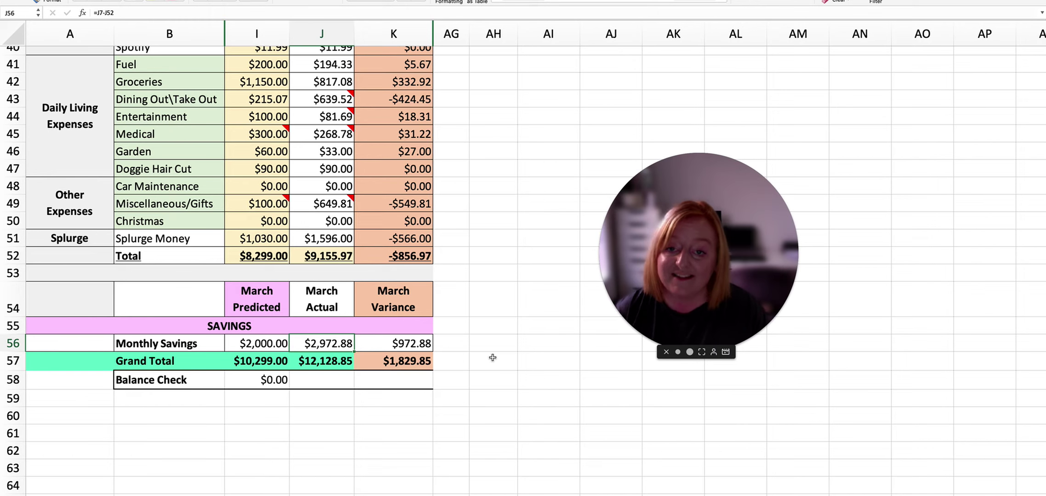
{"action": "left_click", "coordinate": [407, 348]}
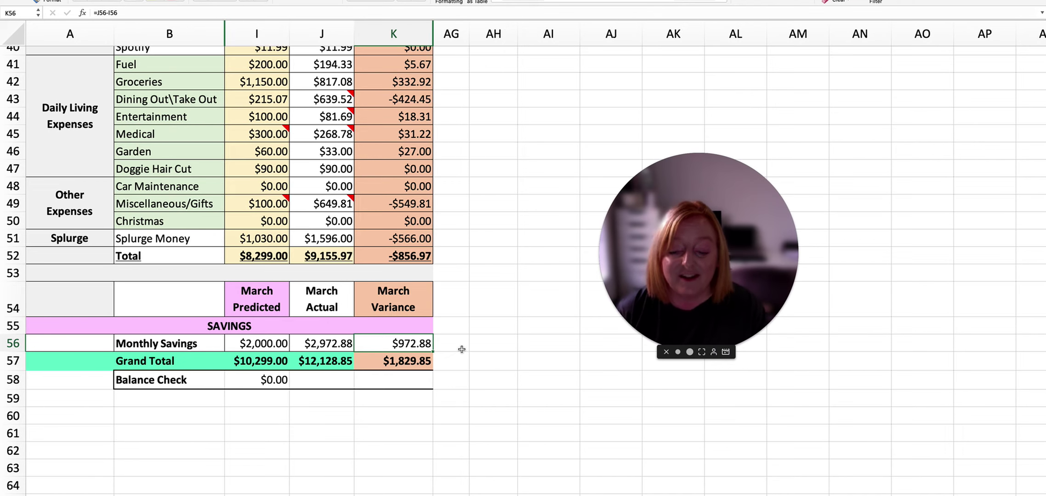
{"action": "left_click", "coordinate": [482, 346]}
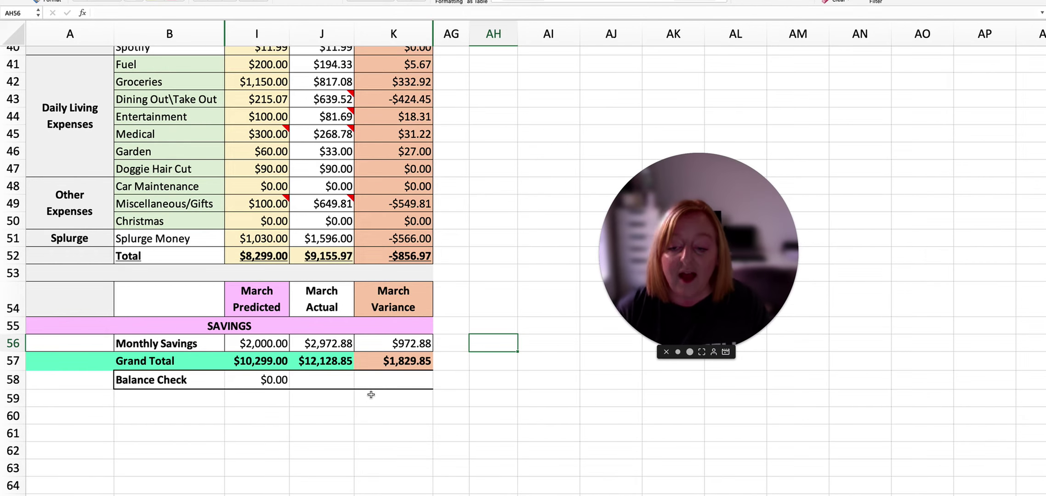
{"action": "scroll", "coordinate": [370, 395], "scroll_direction": "up", "scroll_amount": 1}
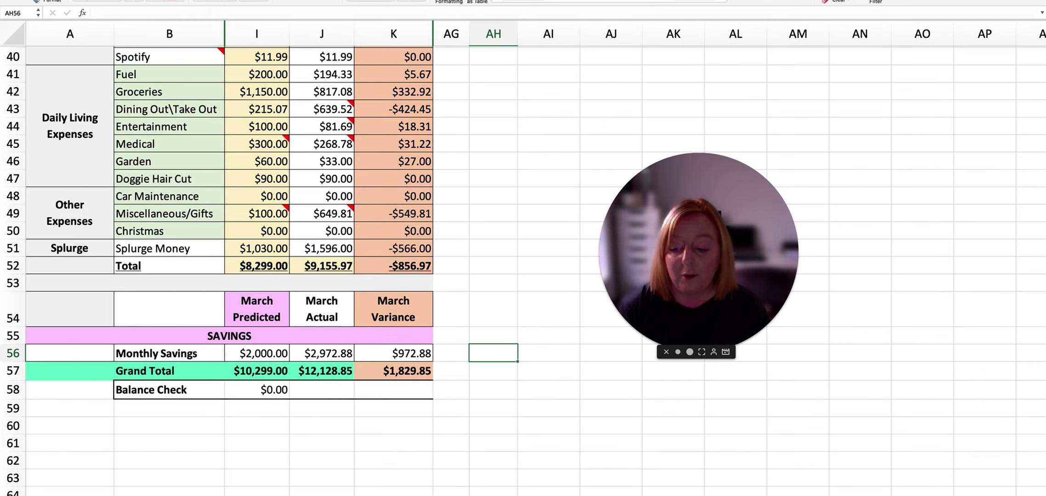
Step: Move to the Mar-22 sinking funds sheet and select the fund table totalling $27,404.50 EOM
{"action": "key", "text": "ctrl+Page_Down"}
{"action": "scroll", "coordinate": [432, 478], "scroll_direction": "down", "scroll_amount": 1}
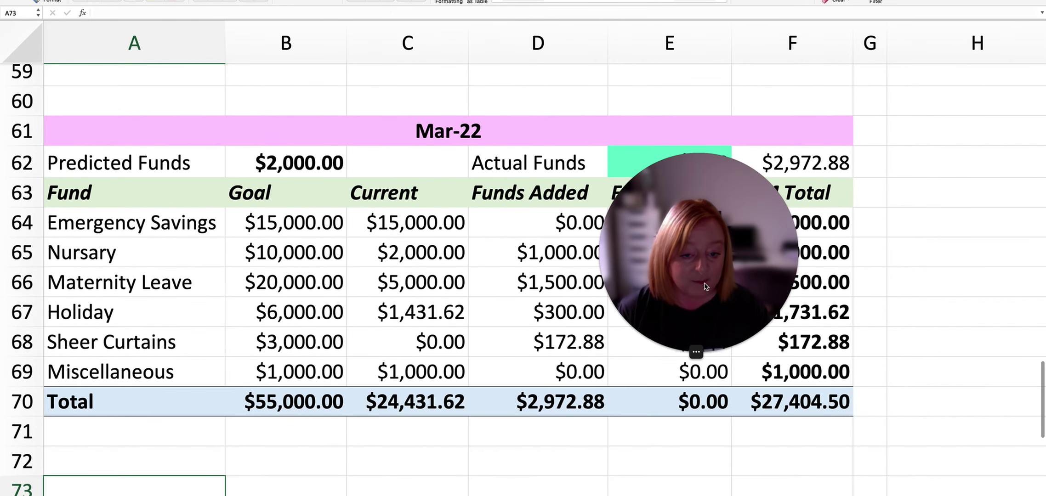
{"action": "left_click_drag", "start_coordinate": [702, 281], "coordinate": [954, 463]}
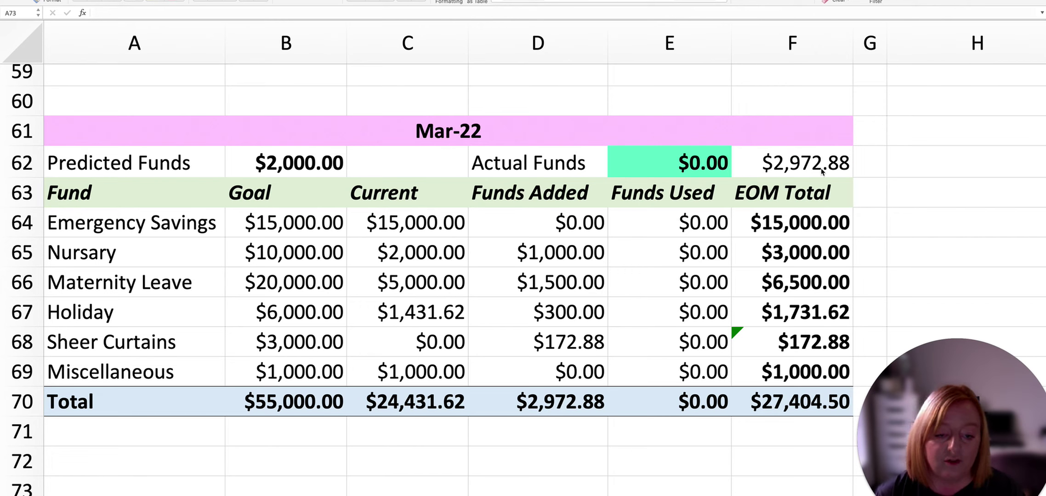
{"action": "scroll", "coordinate": [909, 190], "scroll_direction": "down", "scroll_amount": 1}
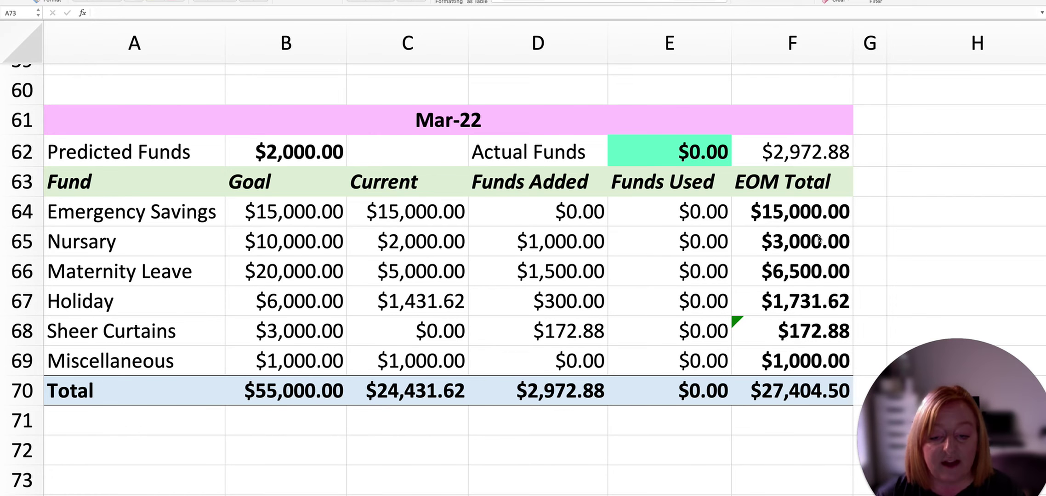
{"action": "left_click", "coordinate": [572, 238]}
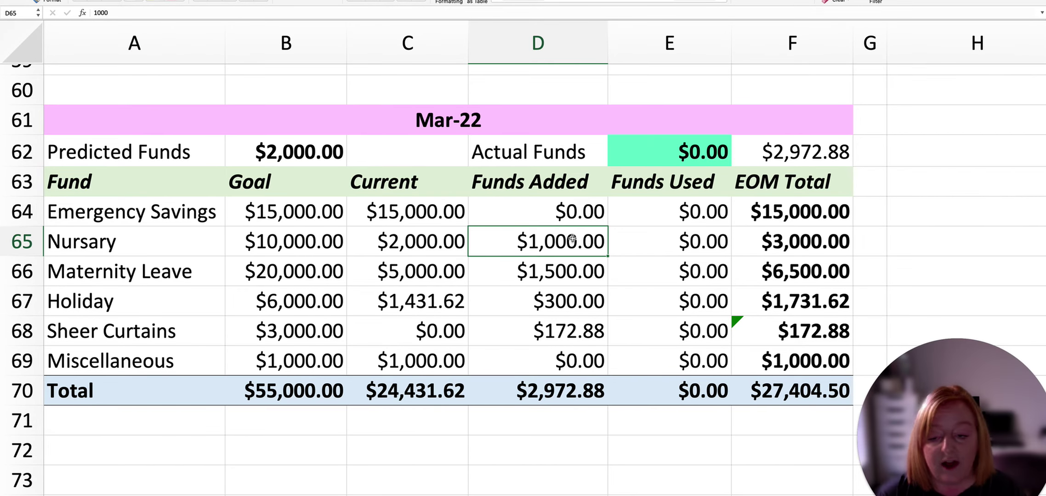
{"action": "left_click", "coordinate": [578, 274]}
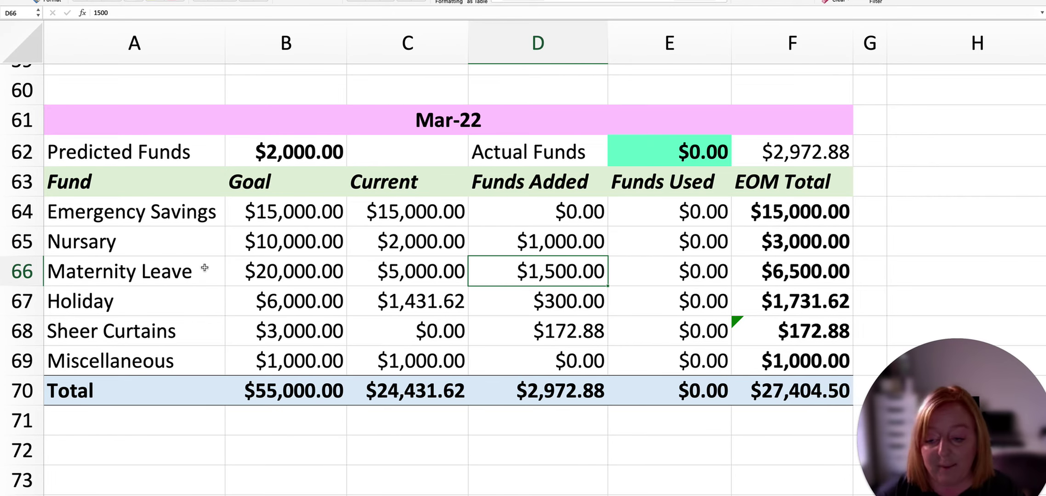
{"action": "left_click", "coordinate": [589, 300]}
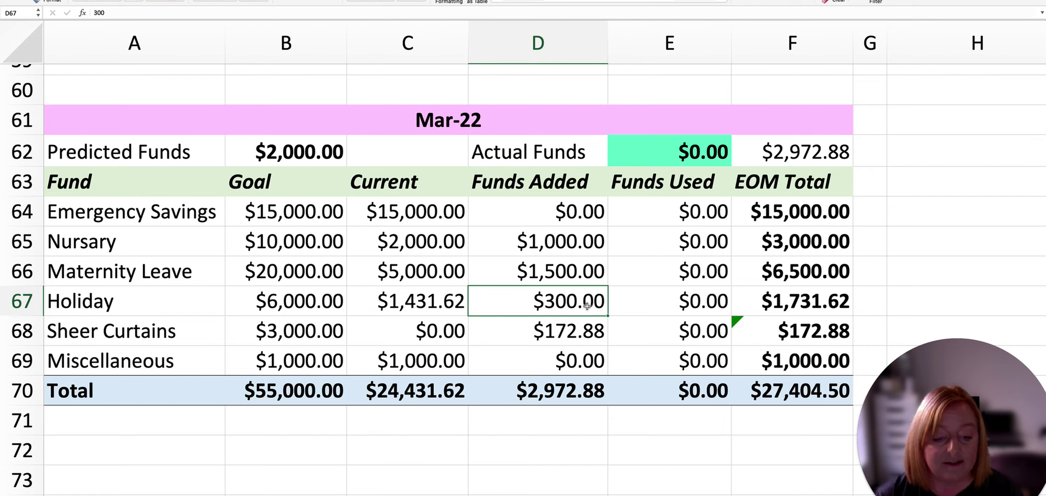
{"action": "left_click", "coordinate": [574, 332]}
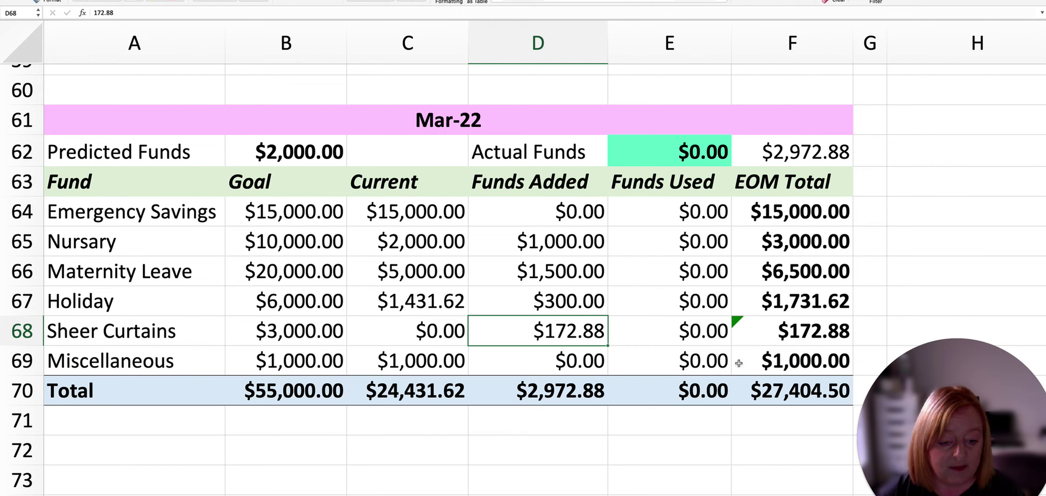
{"action": "left_click", "coordinate": [544, 357]}
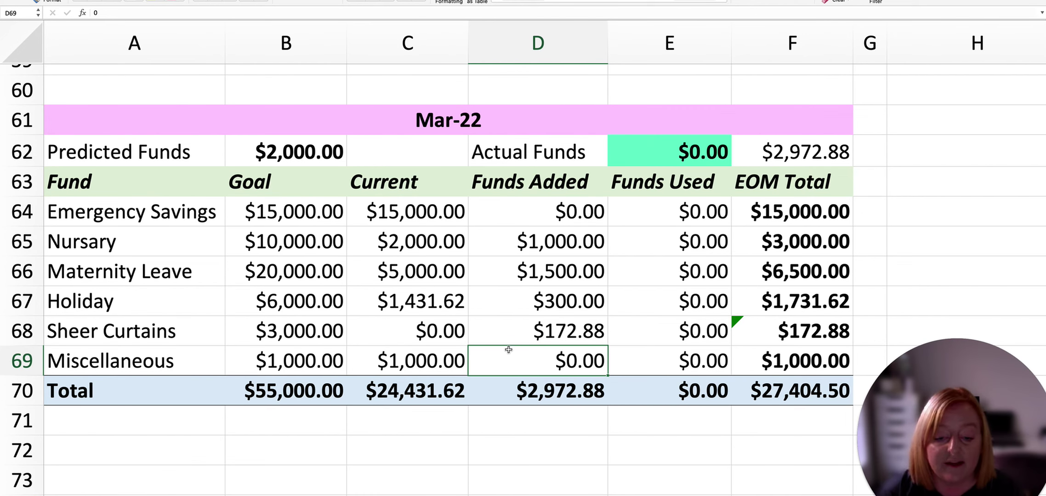
{"action": "left_click", "coordinate": [803, 398]}
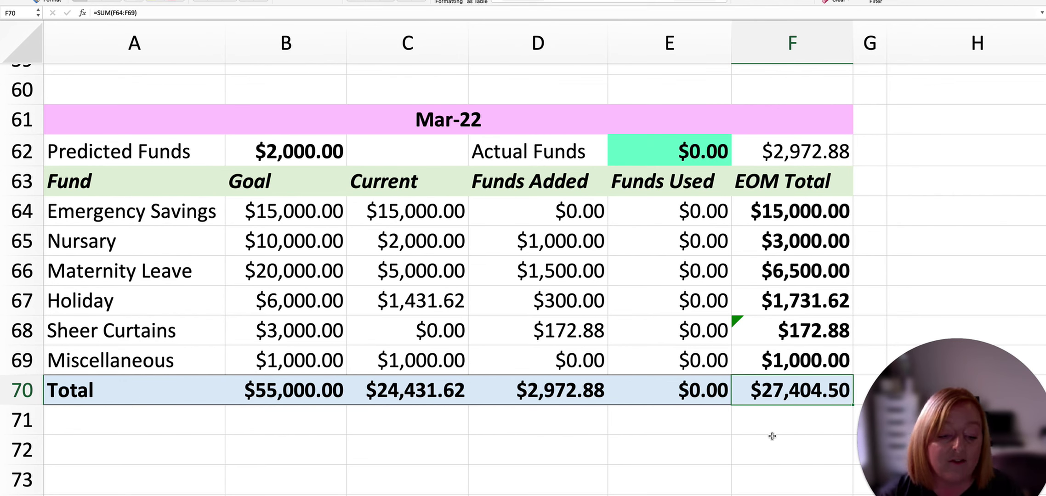
Step: Scroll the budget sheet to the March savings rows showing $2,972.88 actual monthly savings
{"action": "scroll", "coordinate": [771, 419], "scroll_direction": "down", "scroll_amount": 1}
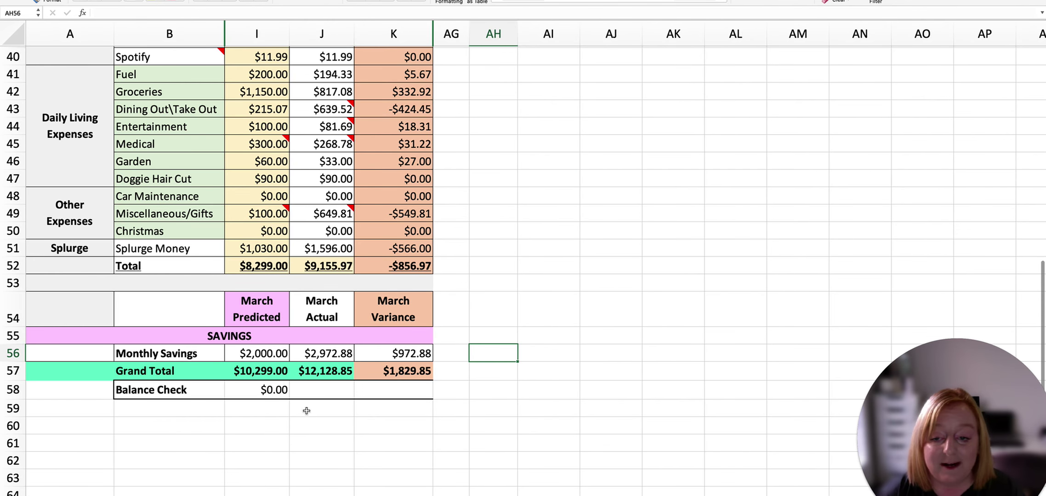
Step: Scroll up to the 2022 Budget title and March income totals of $10,299.00 predicted and $12,128.85 actual
{"action": "scroll", "coordinate": [307, 411], "scroll_direction": "up", "scroll_amount": 10}
{"action": "scroll", "coordinate": [306, 411], "scroll_direction": "up", "scroll_amount": 3}
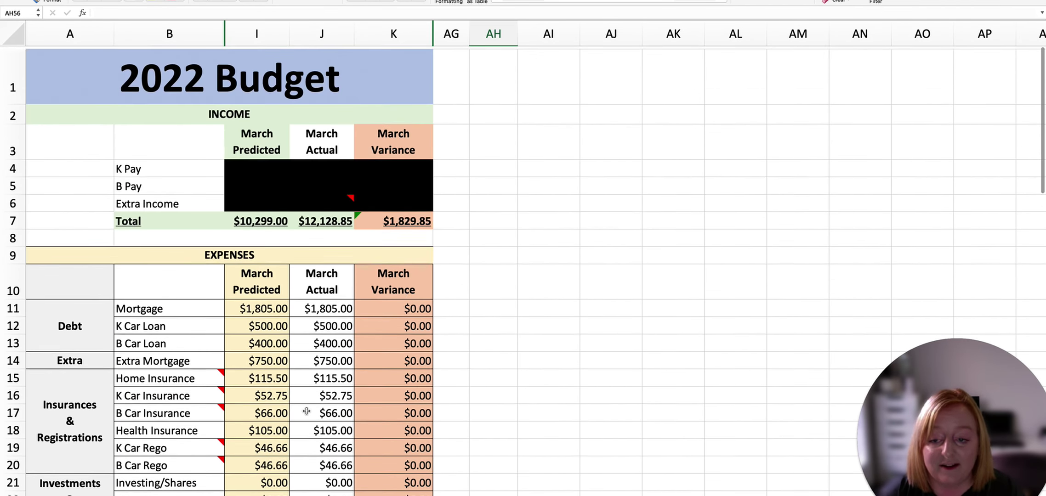